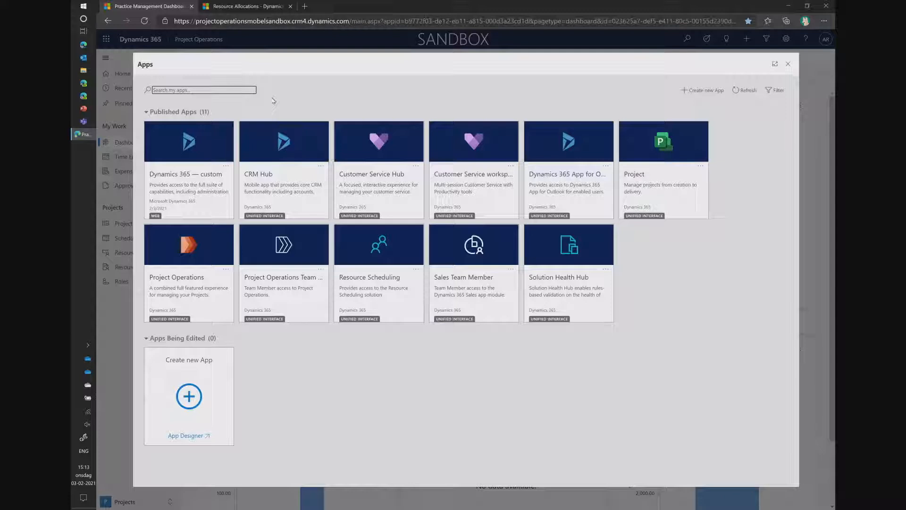
# Open the Project Operations app and review the cost, margin, sales and hours charts on the Practice Management Dashboard
pyautogui.click(173, 280)
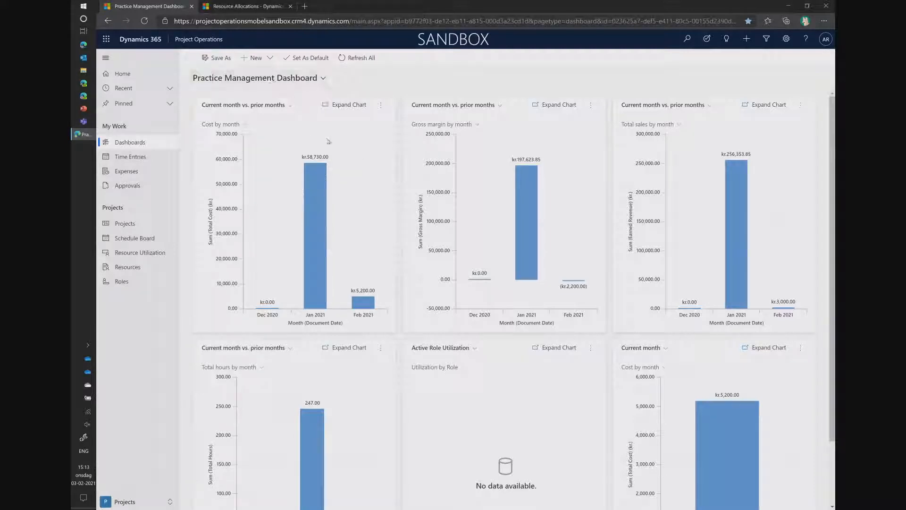
pyautogui.scroll(-1, 327, 141)
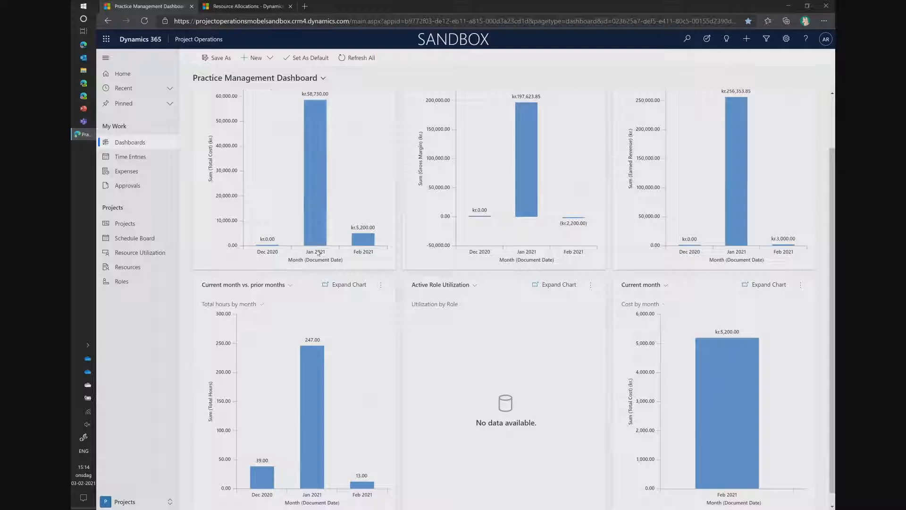
pyautogui.scroll(-1, 310, 256)
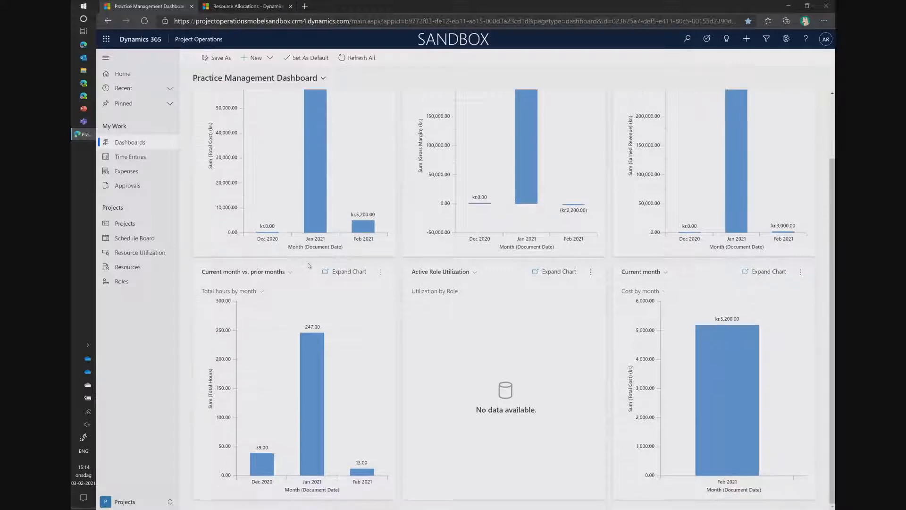
pyautogui.scroll(3, 309, 271)
# Switch to the Resource Manager Dashboard and view its charts and the other available dashboards
pyautogui.click(255, 78)
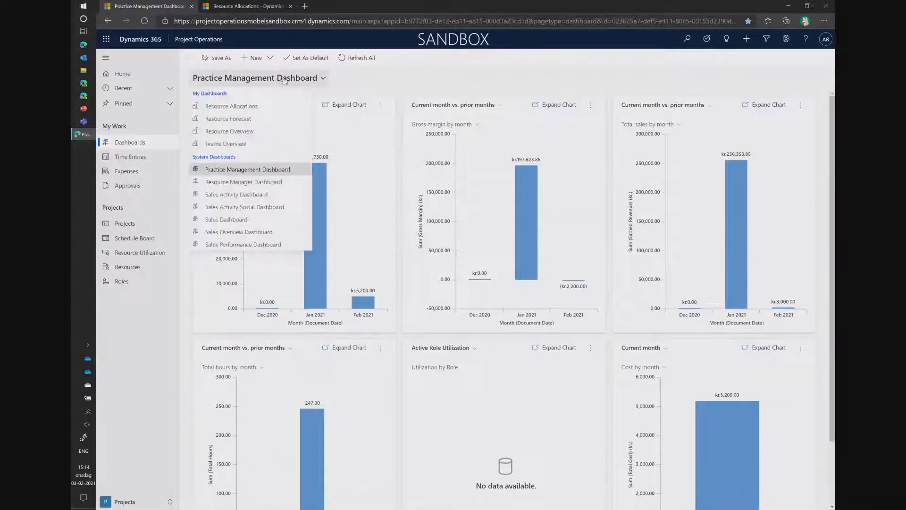
pyautogui.click(262, 183)
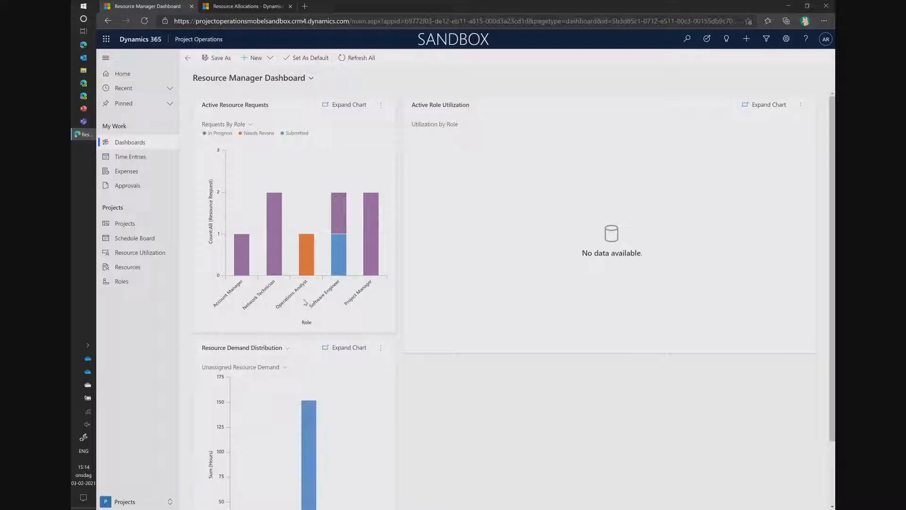
pyautogui.click(302, 78)
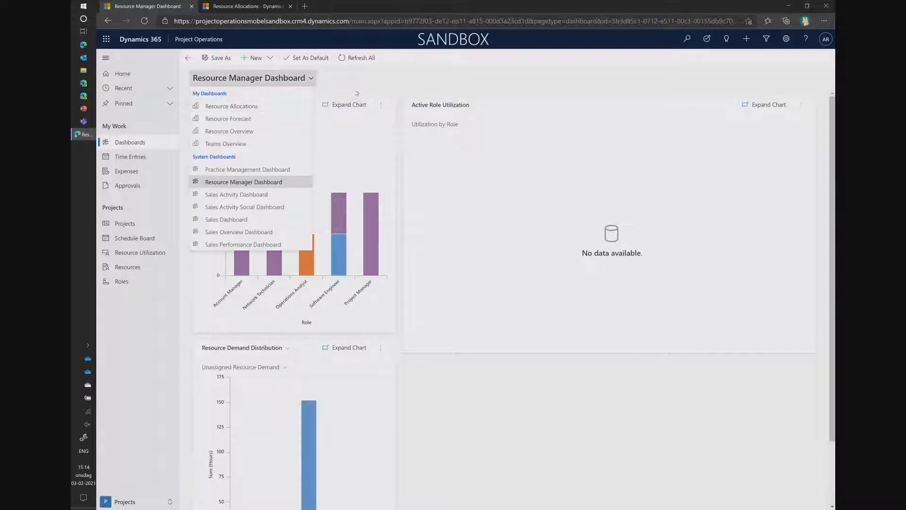
pyautogui.click(356, 93)
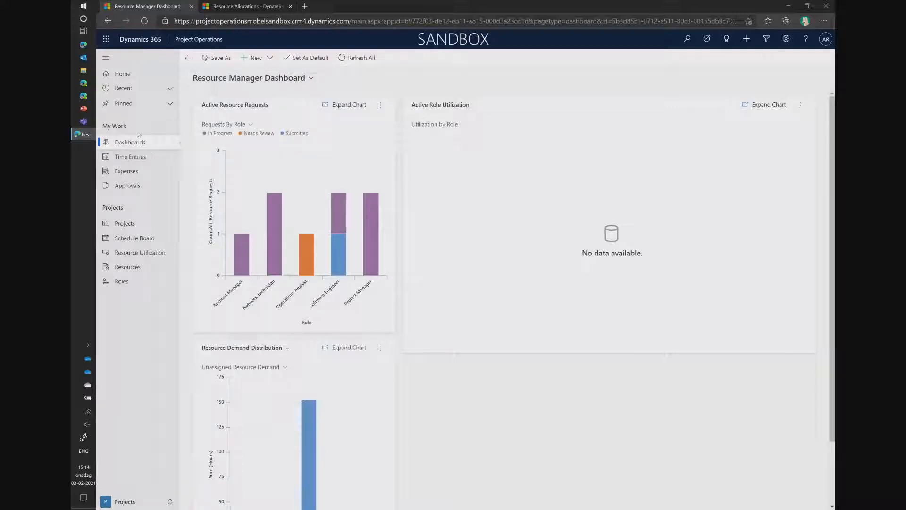
# Open the list of active projects and close the Magnifier
pyautogui.click(131, 156)
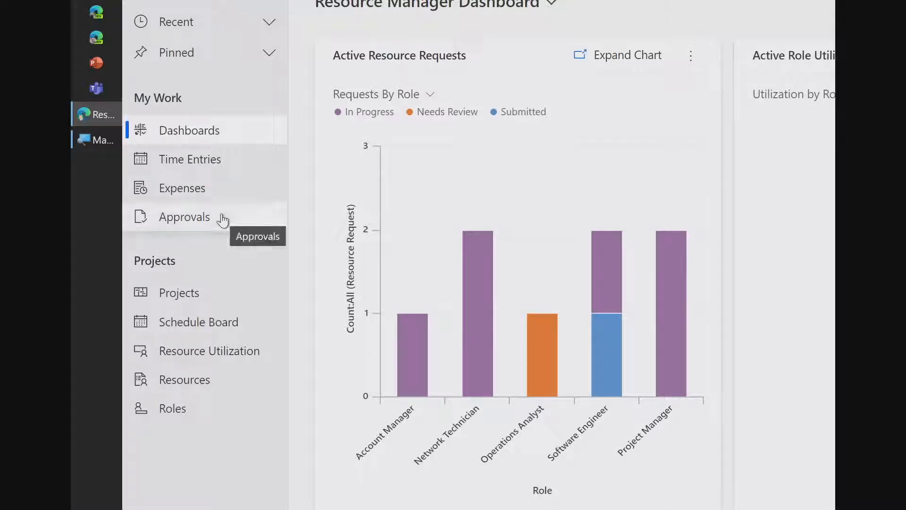
pyautogui.click(202, 300)
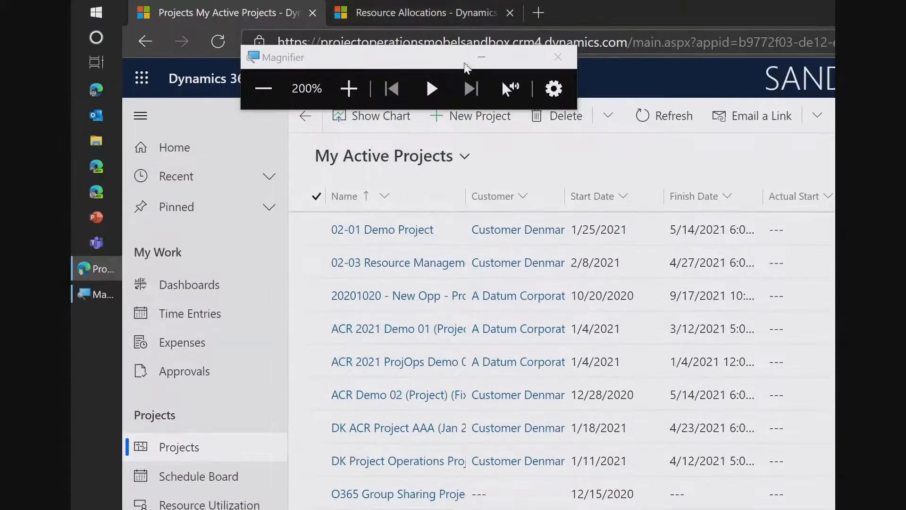
pyautogui.click(558, 57)
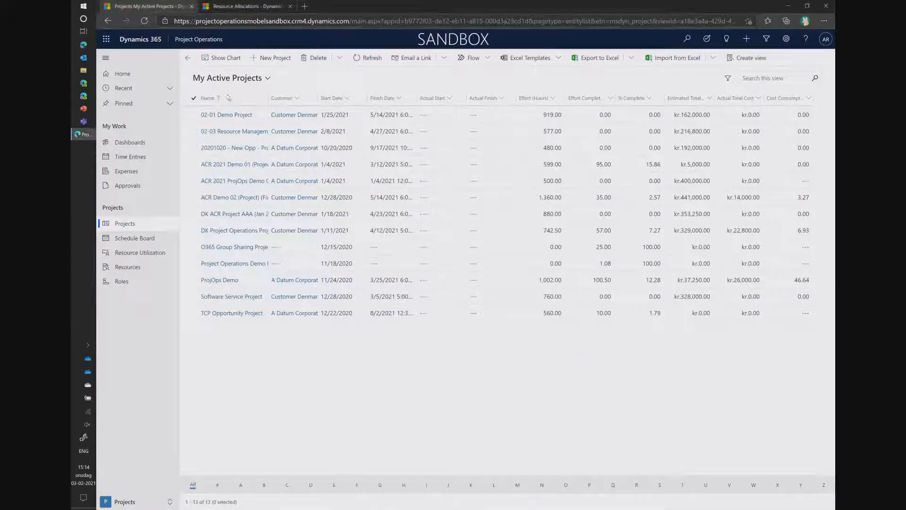
# Show the chart beside the active projects list and change it to Project by Estimated Vs Actual hours
pyautogui.click(231, 63)
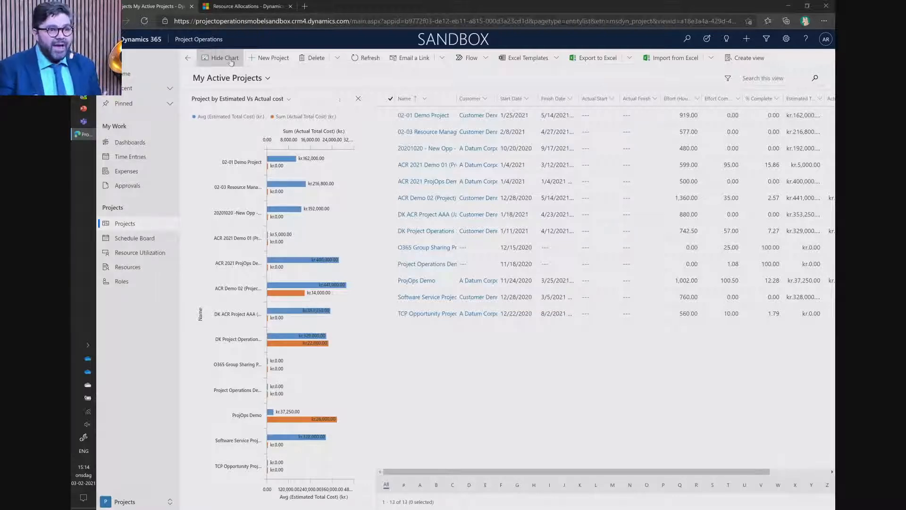
pyautogui.click(288, 99)
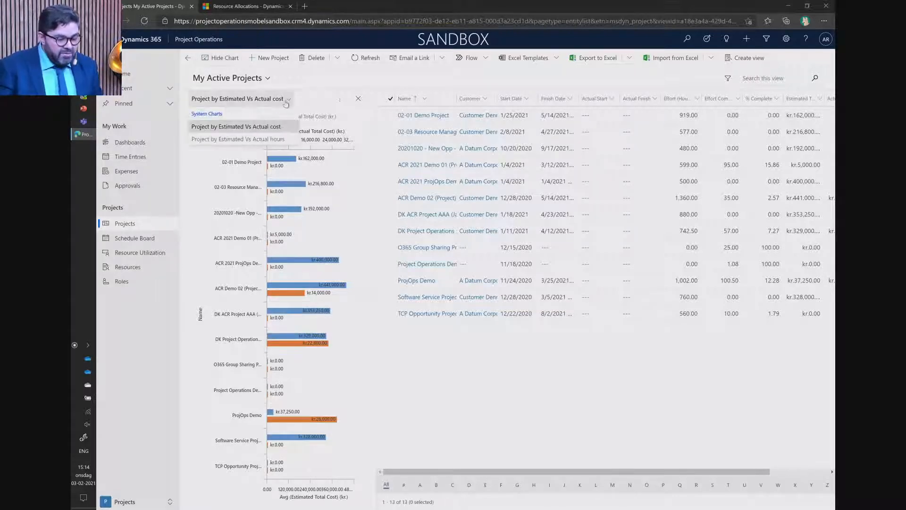
pyautogui.click(273, 138)
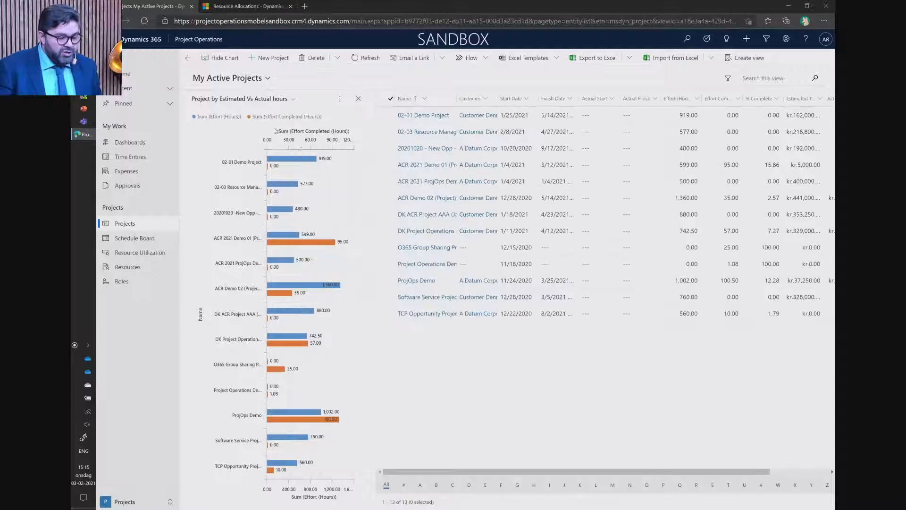
# Filter the project list by the completed-effort bar of ACR 2021 Demo 01, look at the drill-down options and clear the filter
pyautogui.click(287, 243)
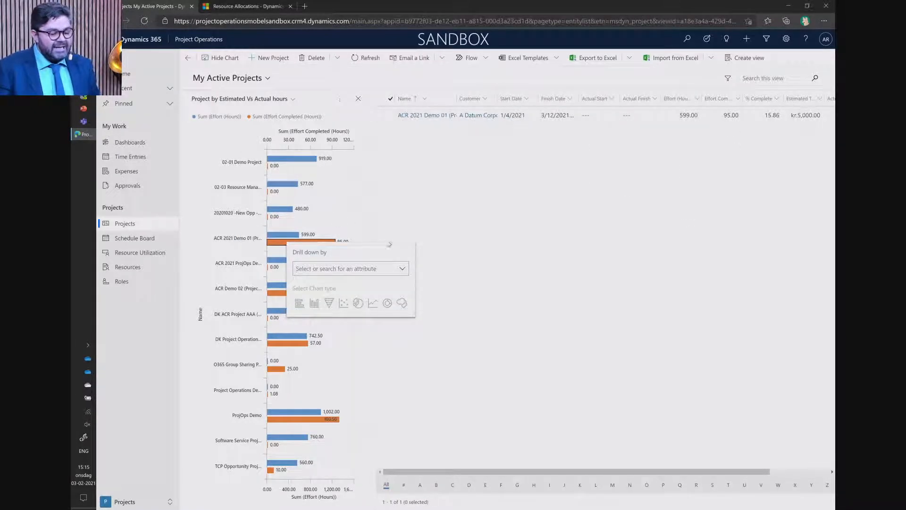
pyautogui.click(389, 230)
pyautogui.click(323, 194)
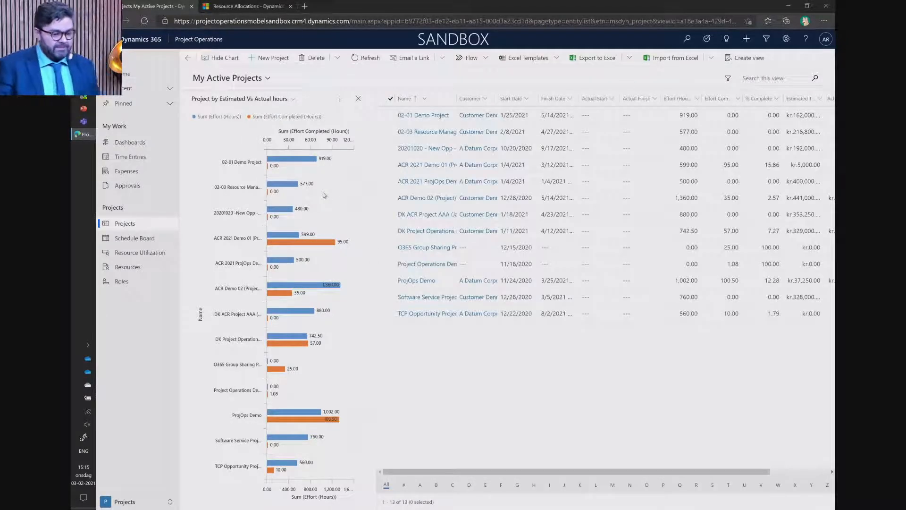
# Change the app area from Projects to Sales, look over its navigation entries and close the Magnifier
pyautogui.moveTo(302, 190)
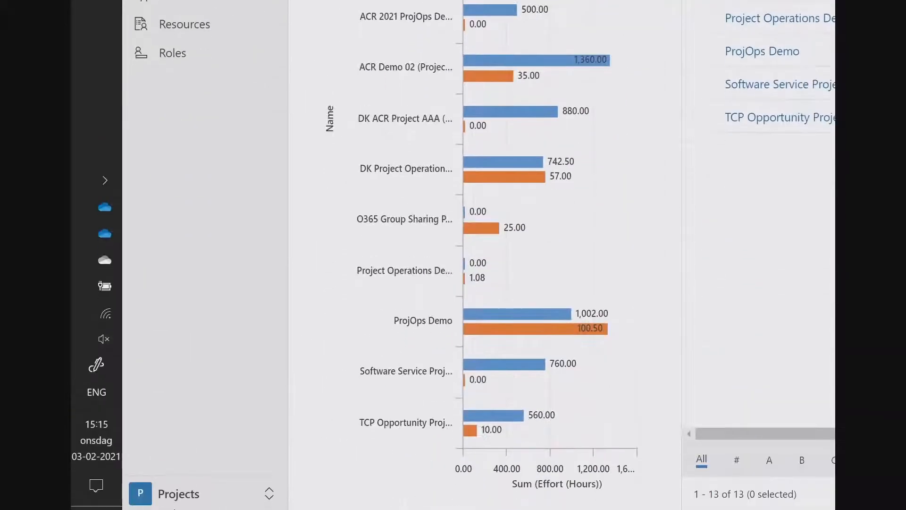
pyautogui.click(205, 493)
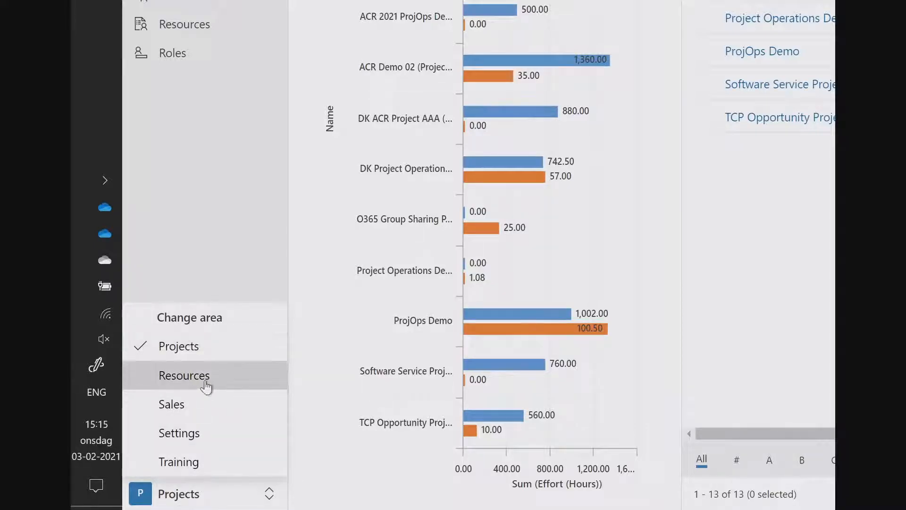
pyautogui.click(191, 409)
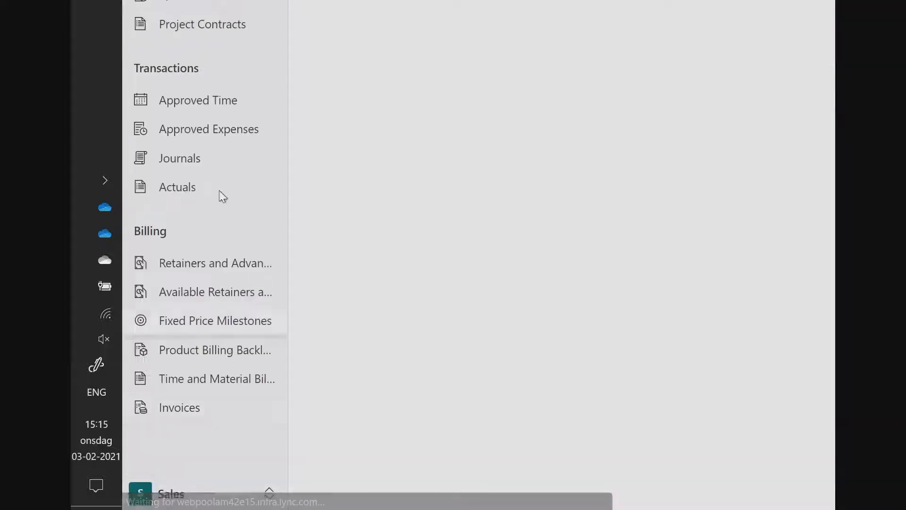
pyautogui.scroll(4, 203, 142)
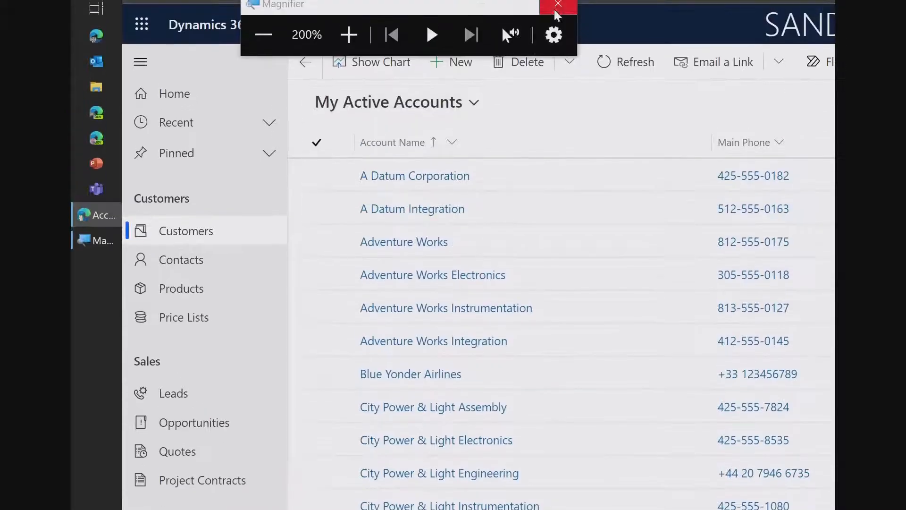
pyautogui.click(565, 6)
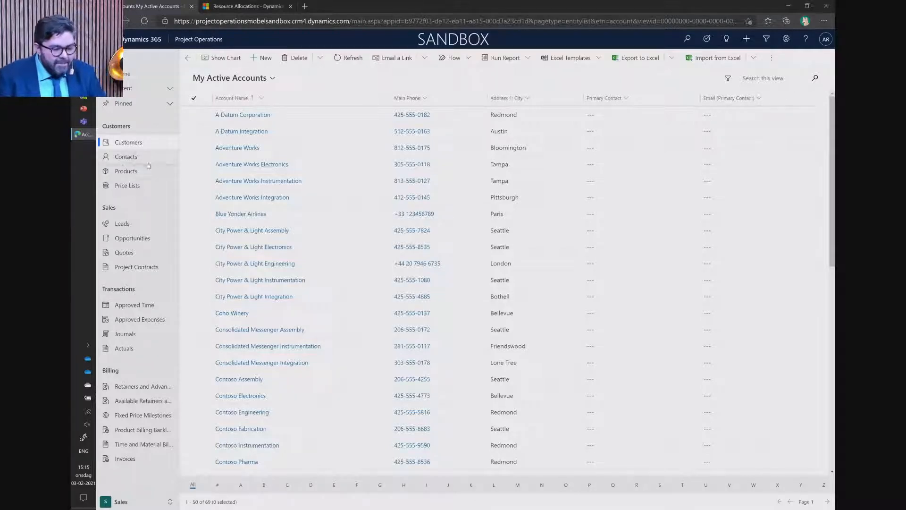
# Open the 02-03 Resource Management Demo opportunity and display its quotes
pyautogui.click(156, 240)
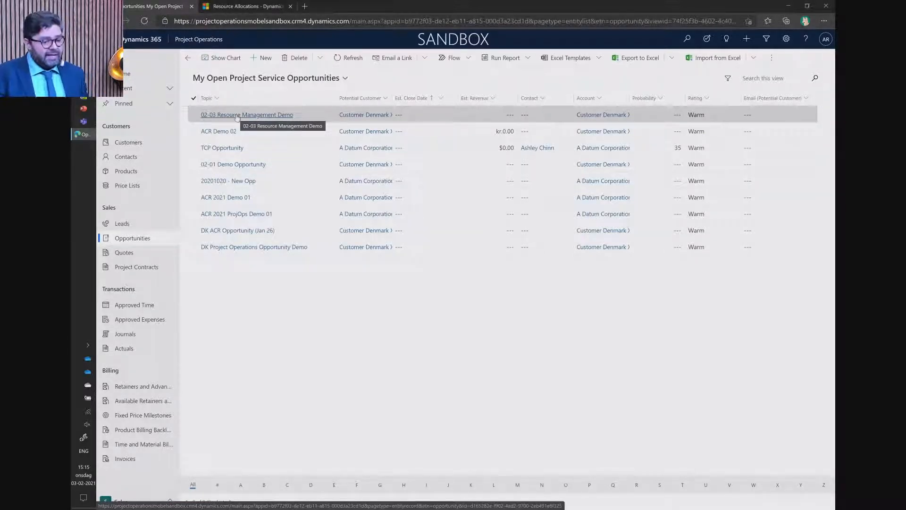
pyautogui.click(236, 116)
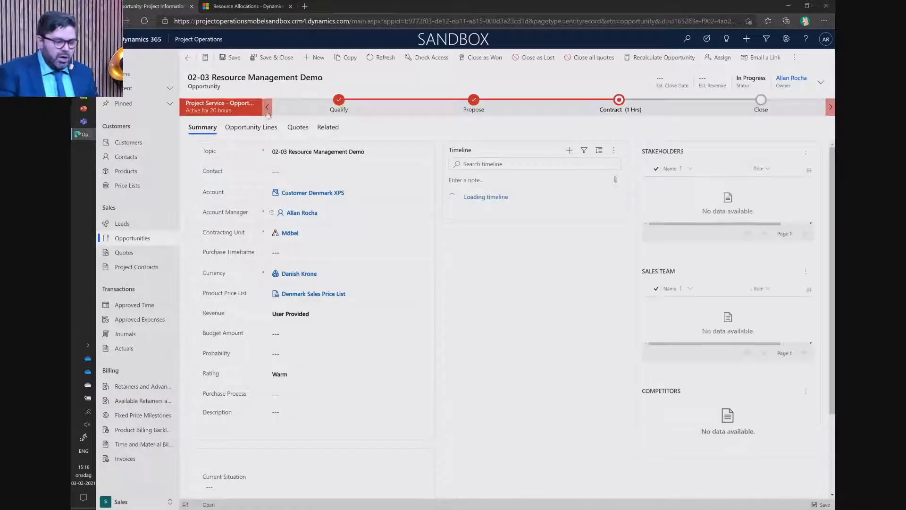
pyautogui.click(290, 129)
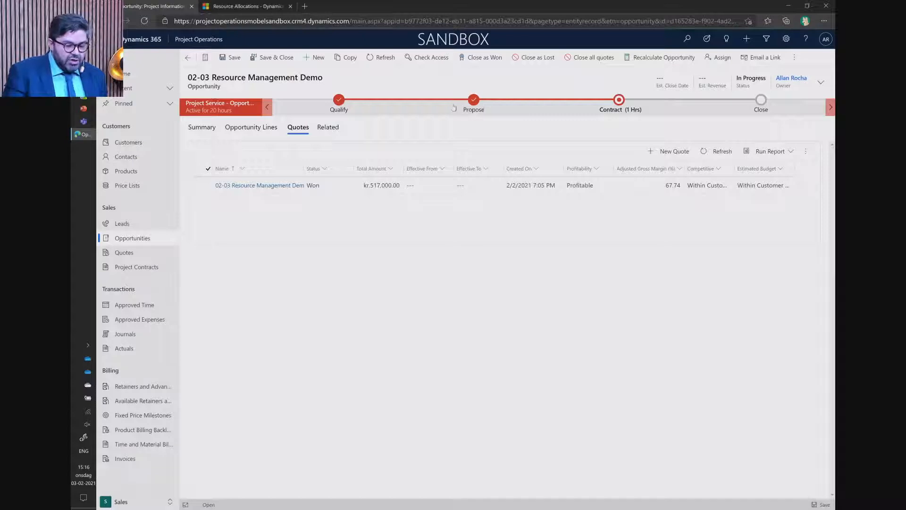
# Open the opportunity's quote through the Propose stage and show the quote's summary
pyautogui.click(471, 103)
pyautogui.click(257, 141)
pyautogui.click(428, 99)
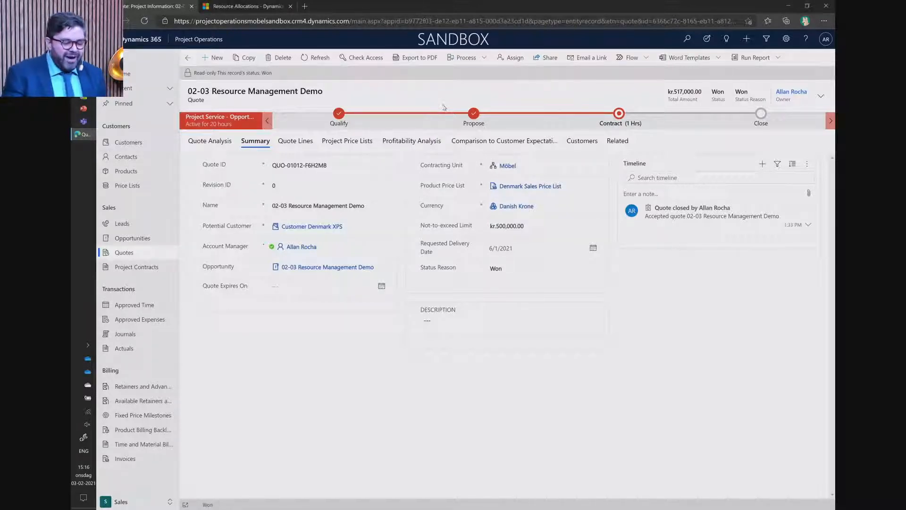
# Review the quote's analysis, summary and quote lines
pyautogui.click(211, 142)
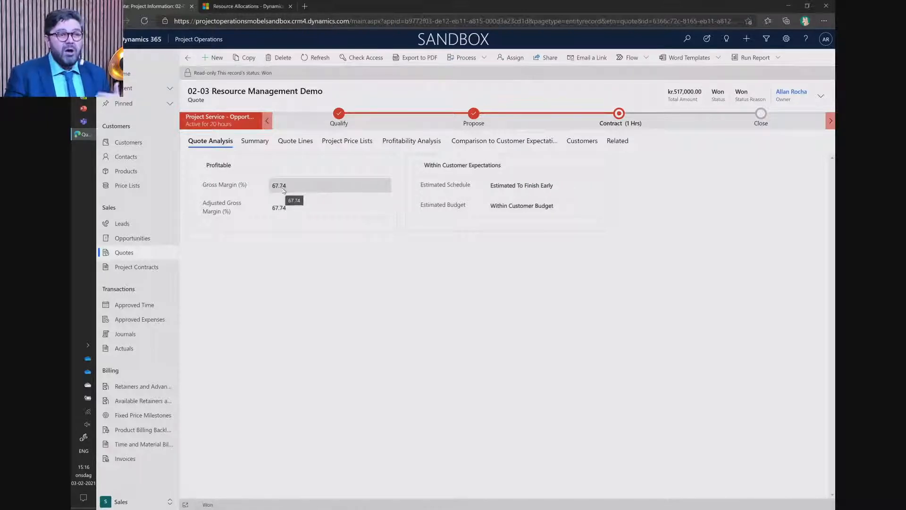
pyautogui.click(270, 144)
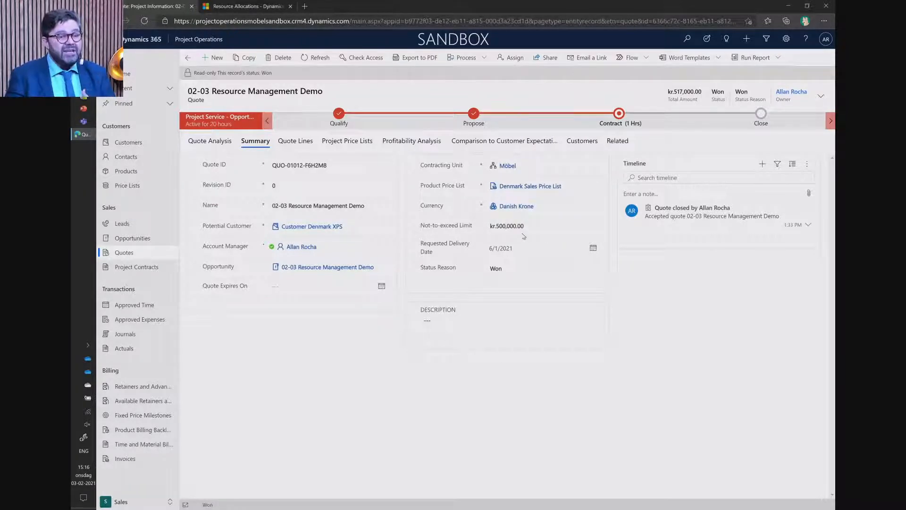
pyautogui.click(299, 143)
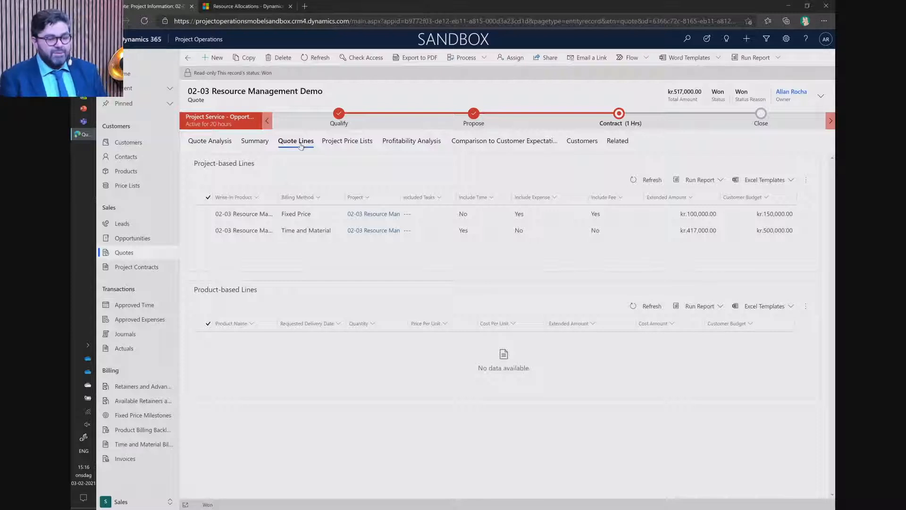
# Examine the quote's profitability metrics and its cost and revenue charts, and return to the quote lines
pyautogui.click(410, 141)
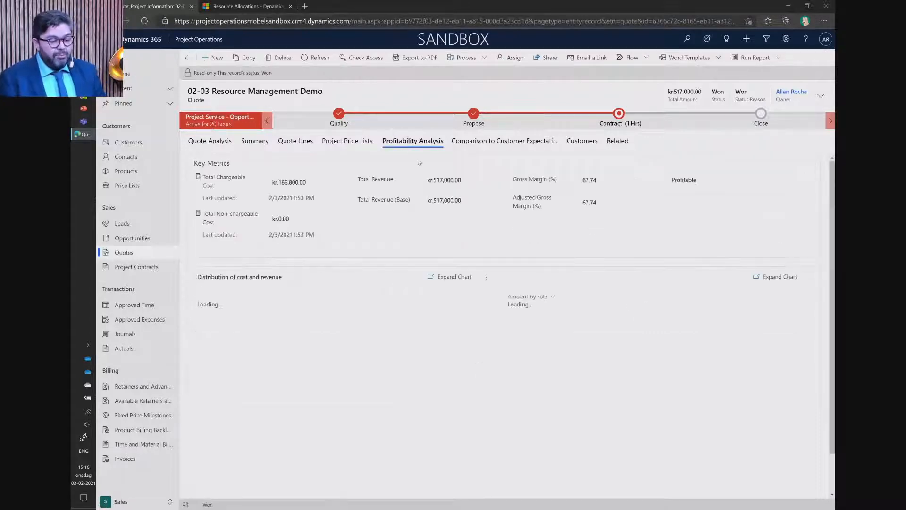
pyautogui.scroll(-1, 411, 179)
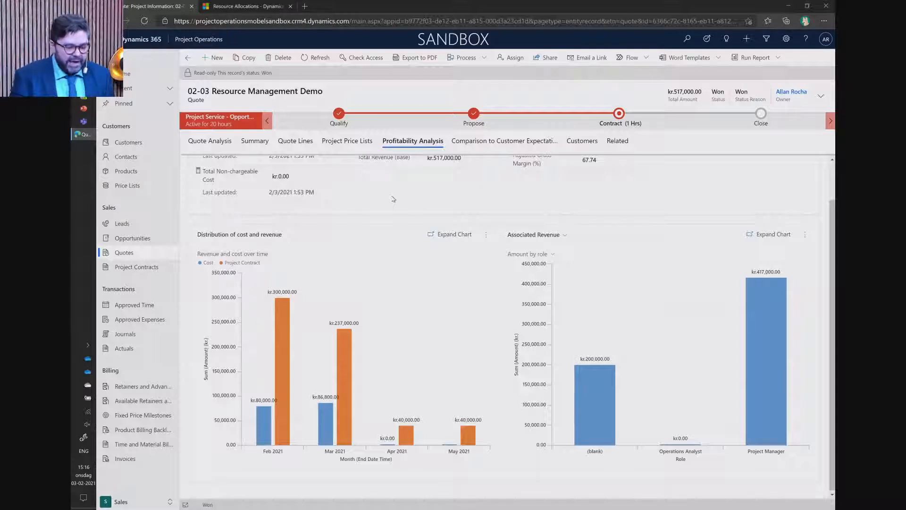
pyautogui.scroll(1, 392, 194)
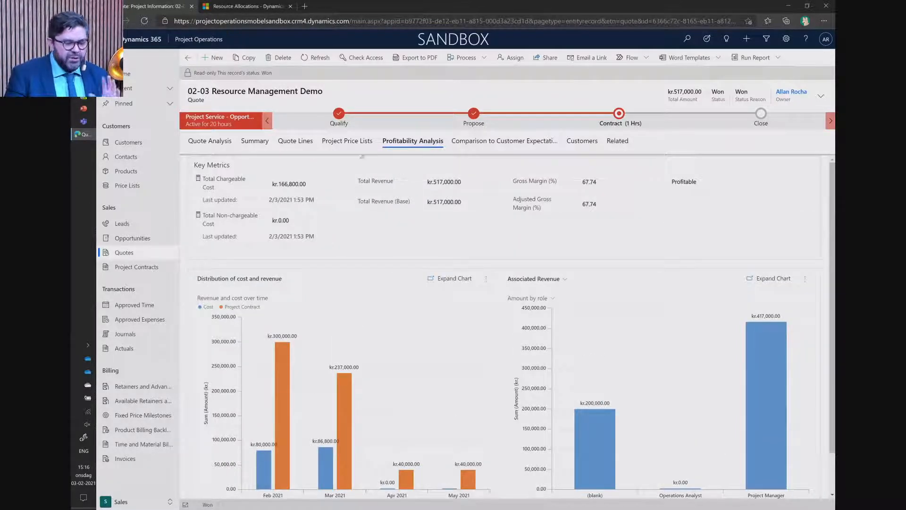
pyautogui.click(288, 143)
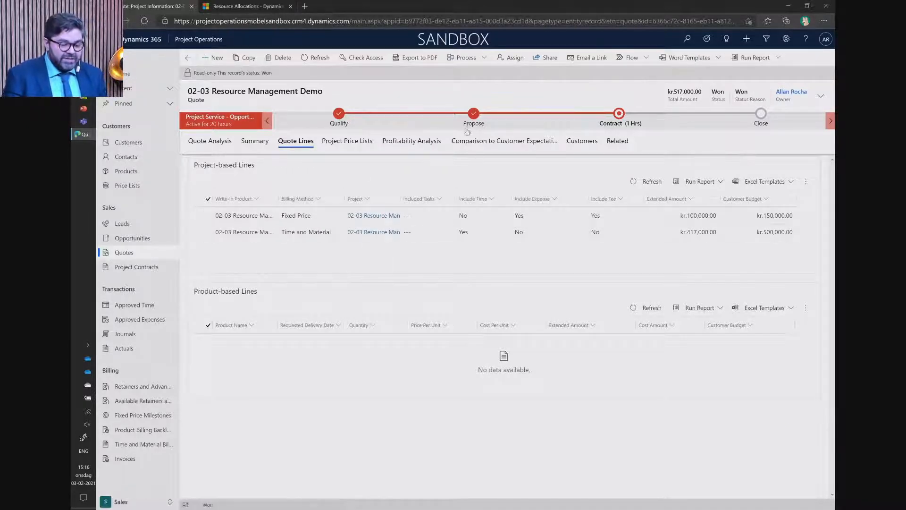
# Go to the project contract through the Contract stage and open the project linked to its Time and Material contract line
pyautogui.click(474, 114)
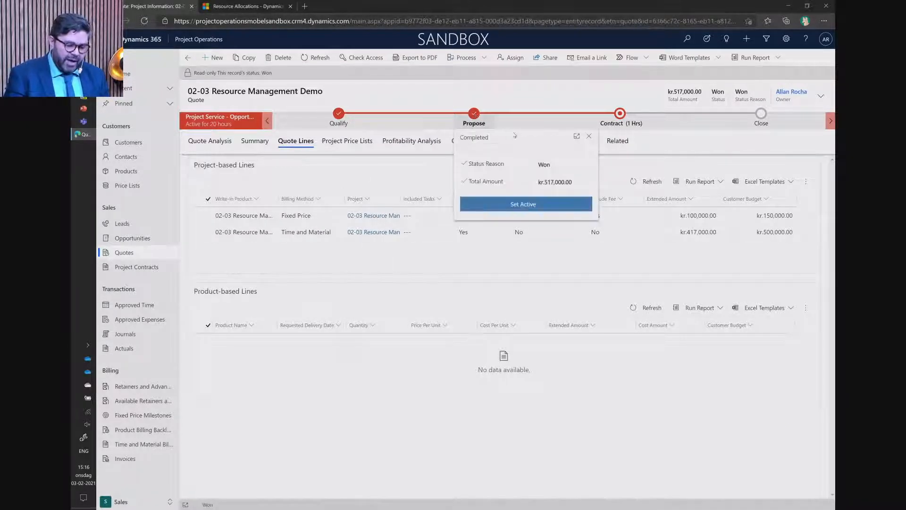
pyautogui.click(620, 115)
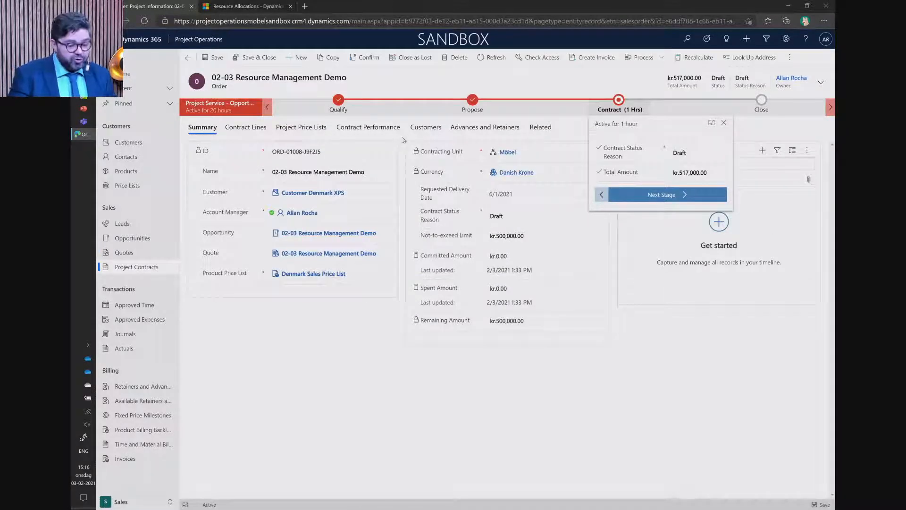
pyautogui.click(259, 128)
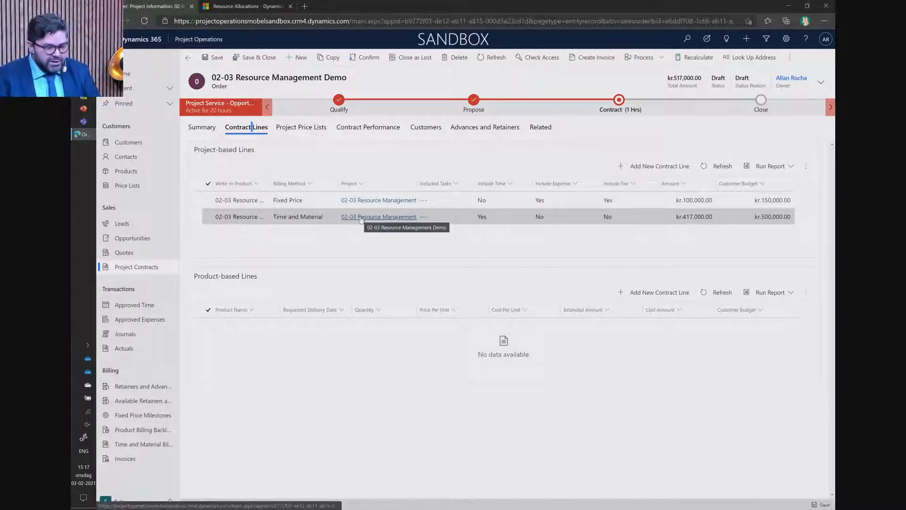
pyautogui.click(388, 217)
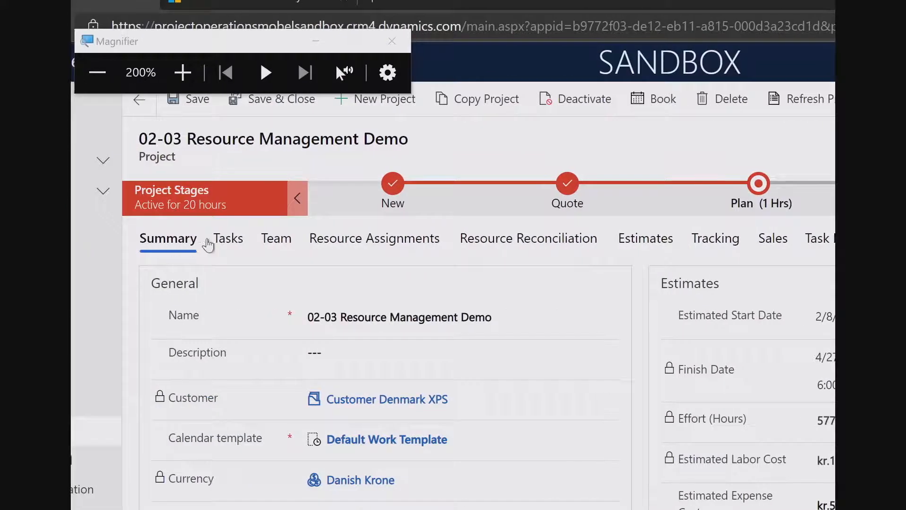
# Close the Magnifier and show the project's task grid
pyautogui.click(225, 243)
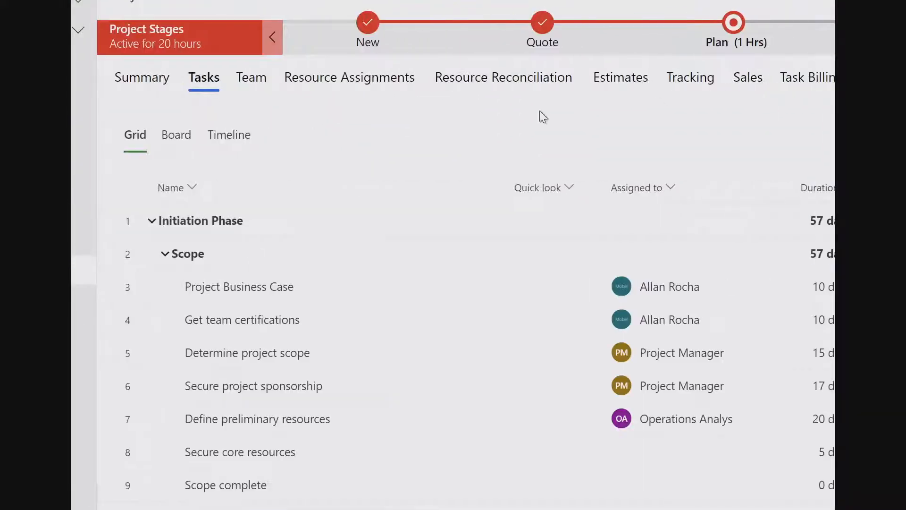
pyautogui.click(139, 76)
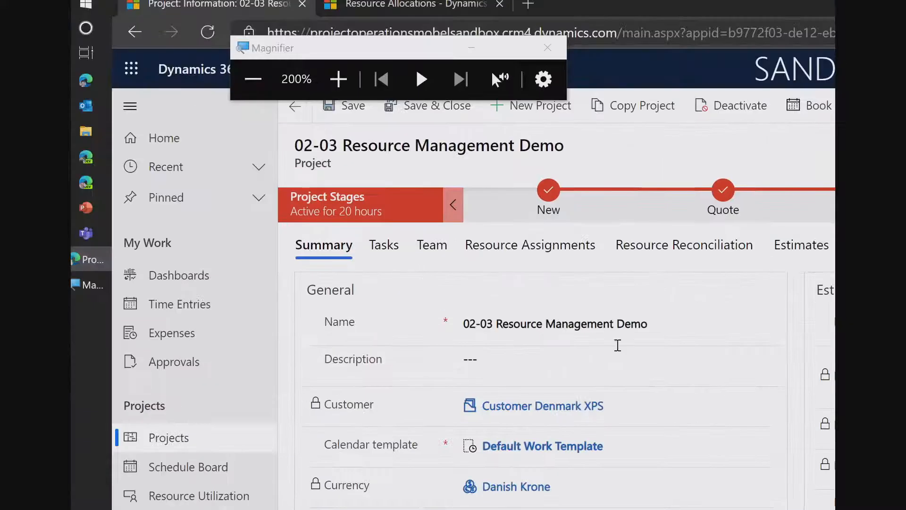
pyautogui.click(548, 48)
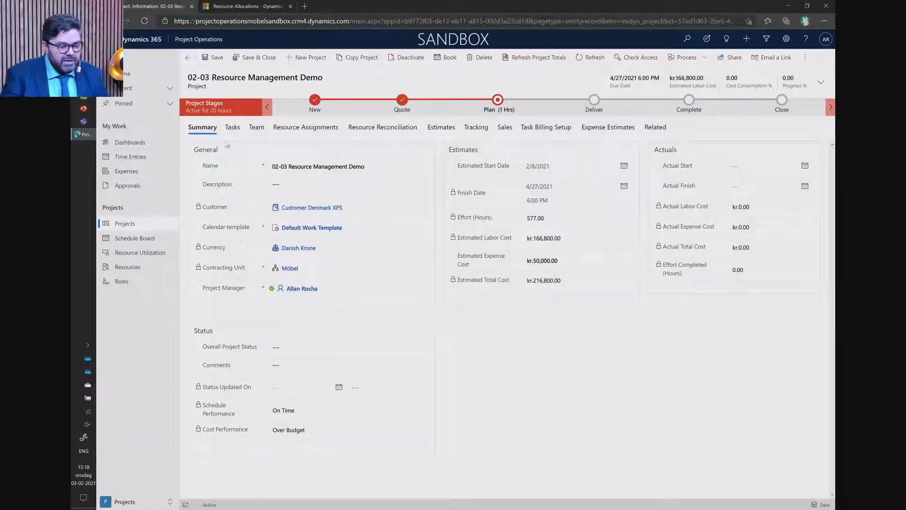
pyautogui.click(232, 129)
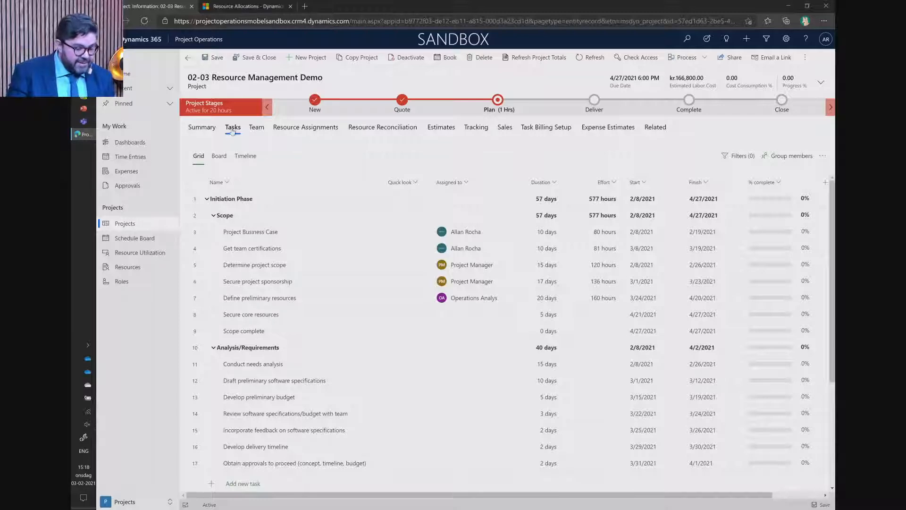
# Reload the project page and look through its task grid from the Scope phase to the Design phase
pyautogui.hotkey('ctrl', '+')
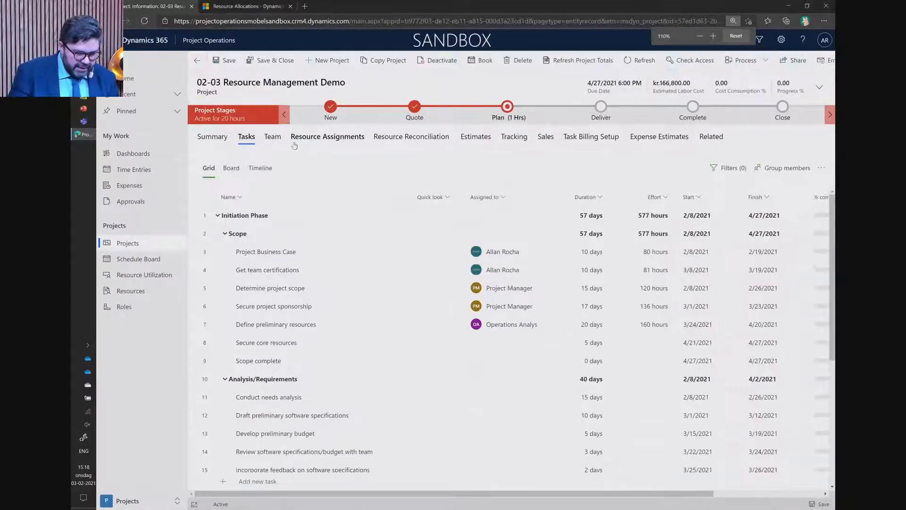
pyautogui.hotkey('ctrl', '-')
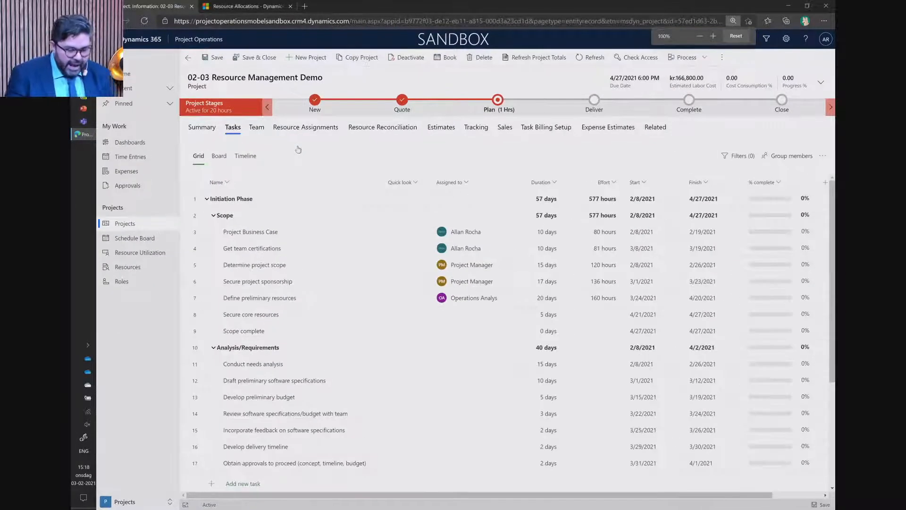
pyautogui.press('F5')
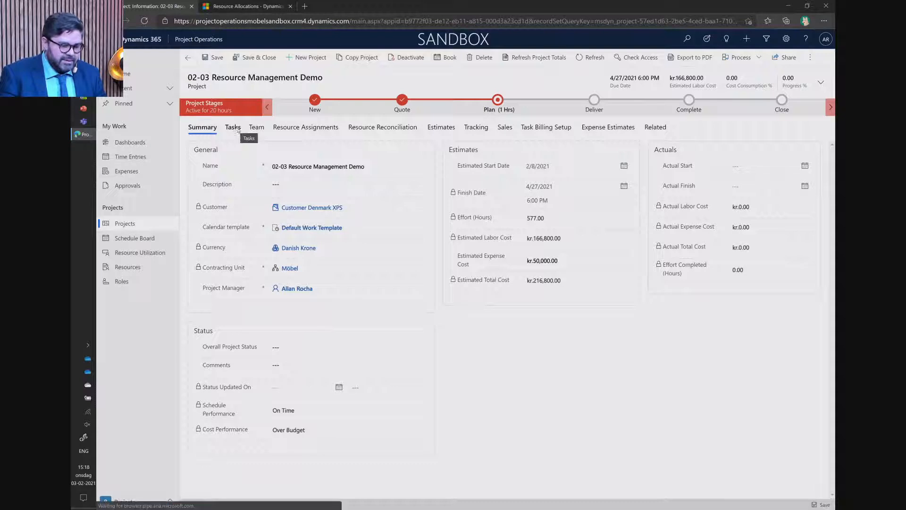
pyautogui.click(230, 130)
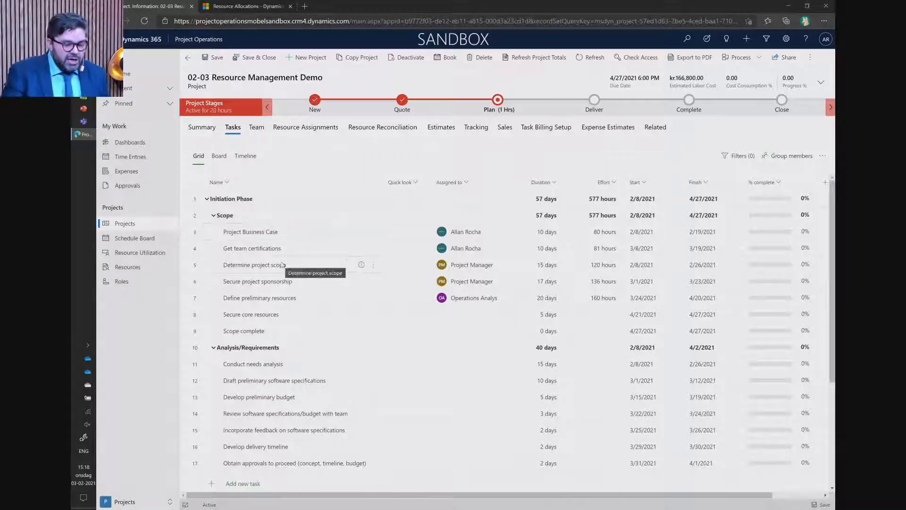
pyautogui.scroll(-1, 287, 282)
pyautogui.scroll(-2, 286, 283)
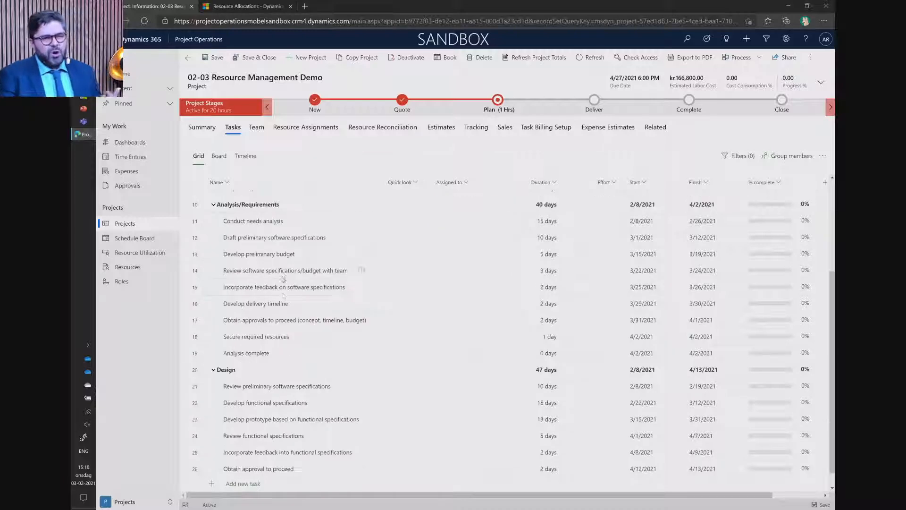
pyautogui.scroll(3, 278, 333)
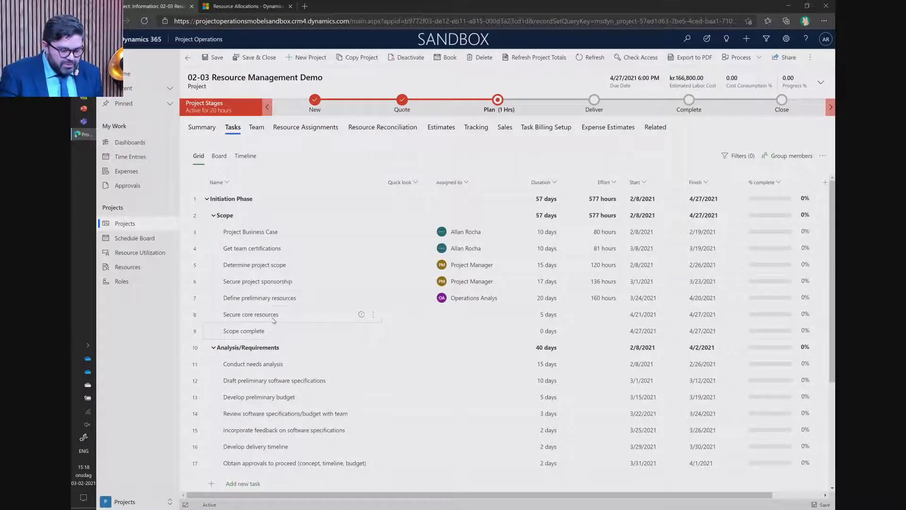
# Insert a task named "Demo task RM" above Scope complete in the Scope phase
pyautogui.click(271, 330)
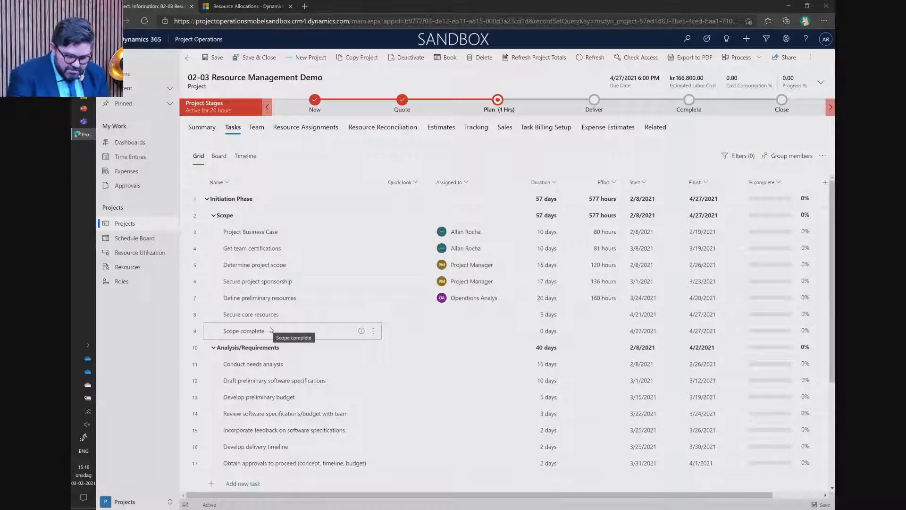
pyautogui.press('Insert')
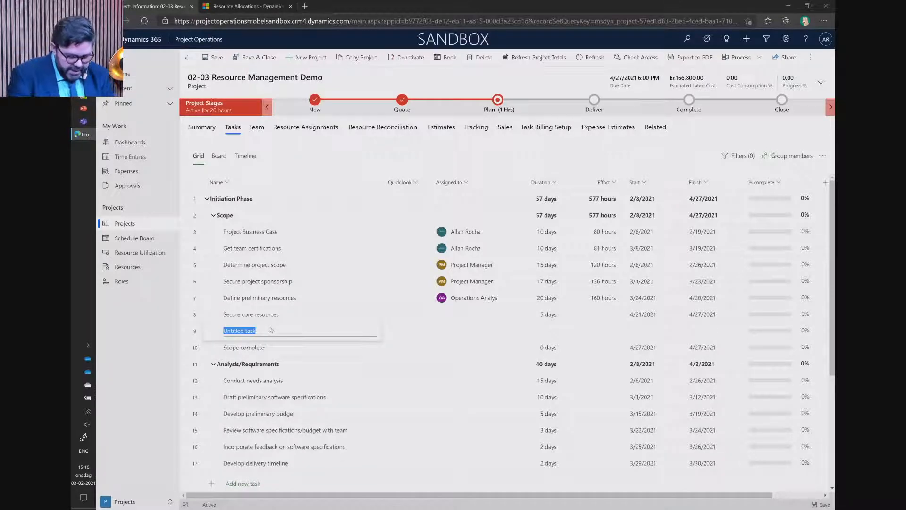
pyautogui.write('Demo')
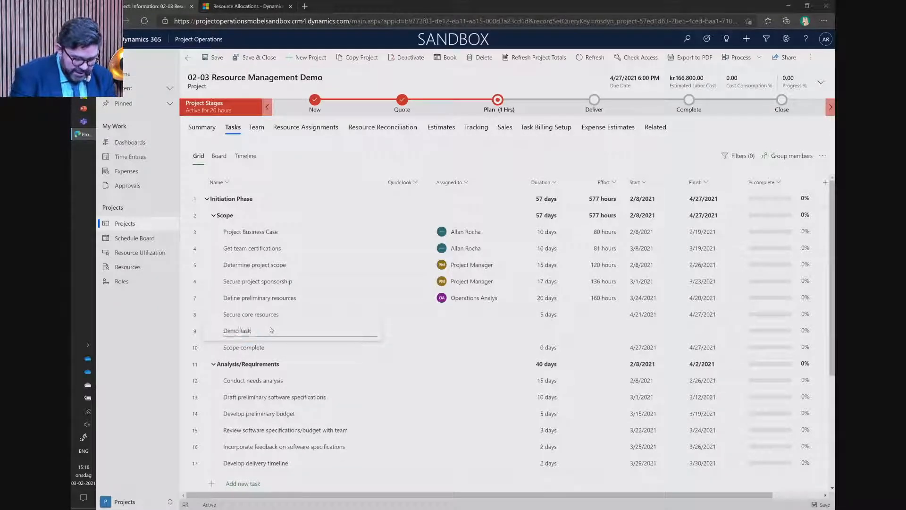
pyautogui.press('Return')
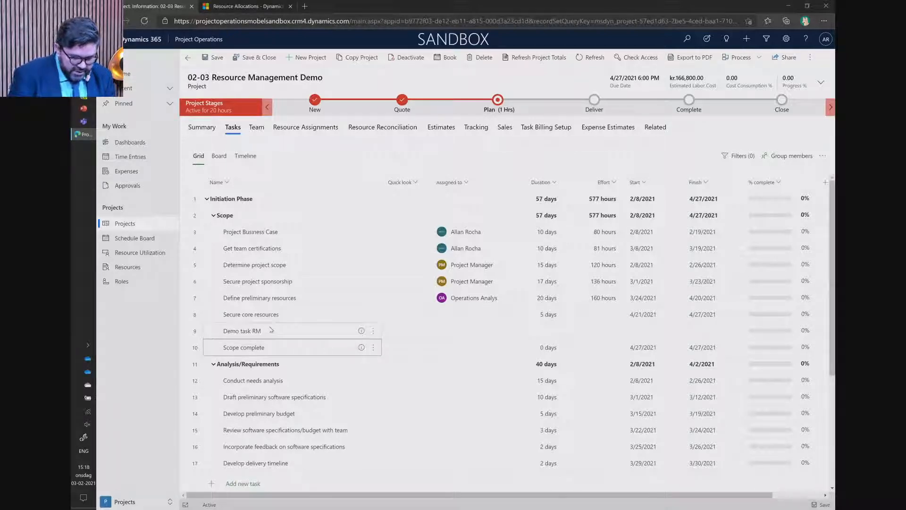
# Insert a second task named "Sample overview" between Demo task RM and Scope complete
pyautogui.press('Insert')
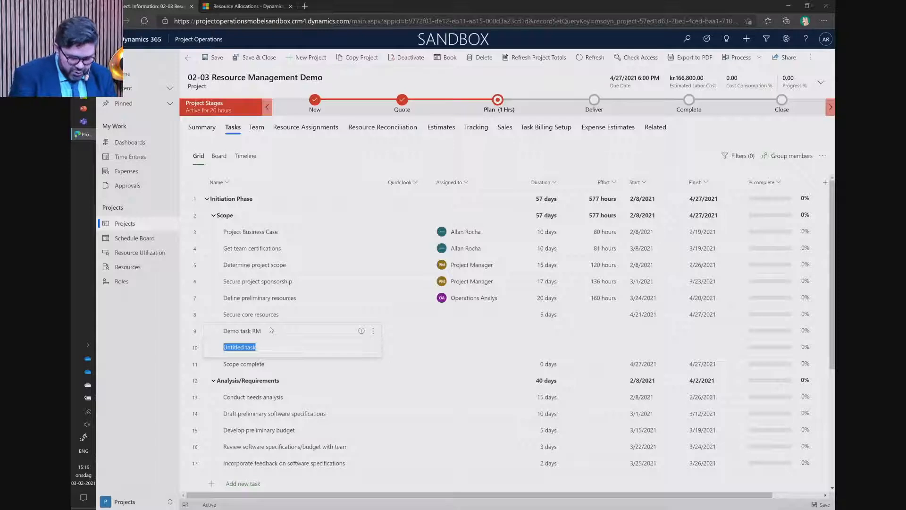
pyautogui.write('Ssample')
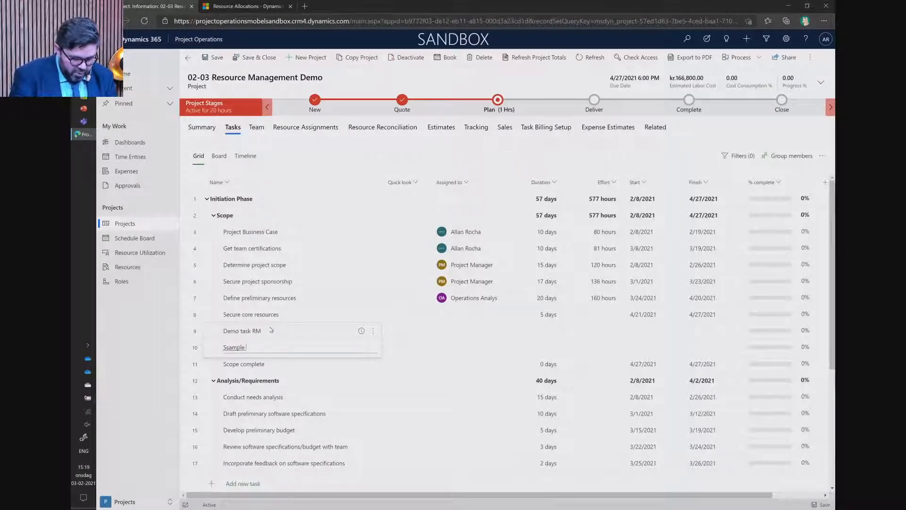
pyautogui.press('BackSpace')
pyautogui.press('BackSpace')
pyautogui.press('BackSpace')
pyautogui.press('BackSpace')
pyautogui.write('ample overview')
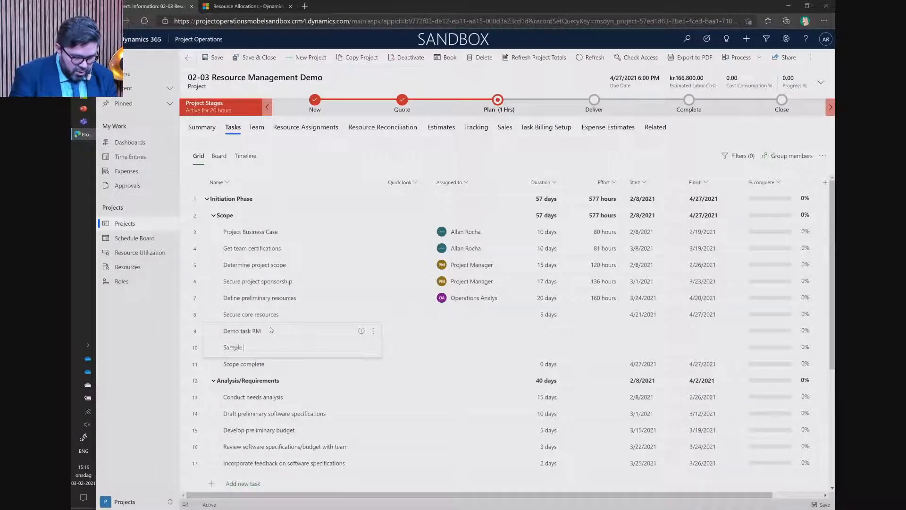
pyautogui.press('Return')
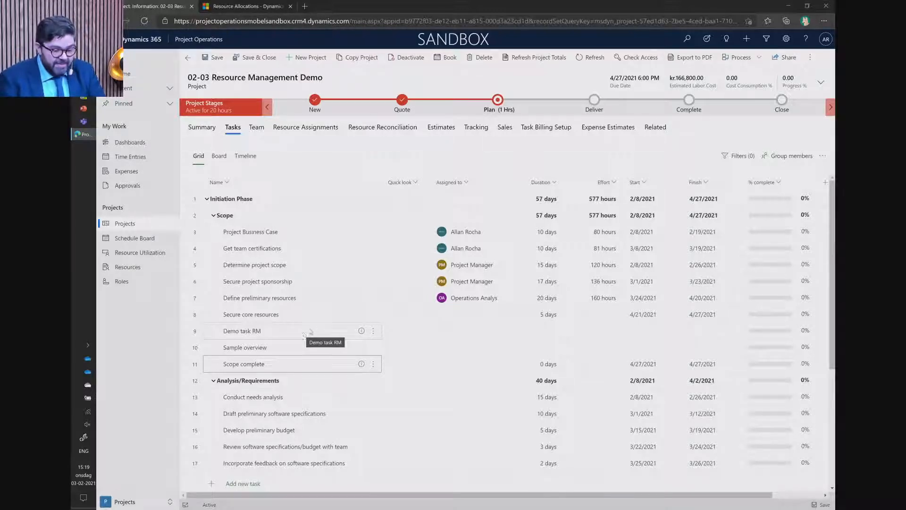
# Start adding a generic resource from Demo task RM's assignment, with the position name "Robotics Engineer"
pyautogui.moveTo(478, 496); pyautogui.dragTo(439, 493)
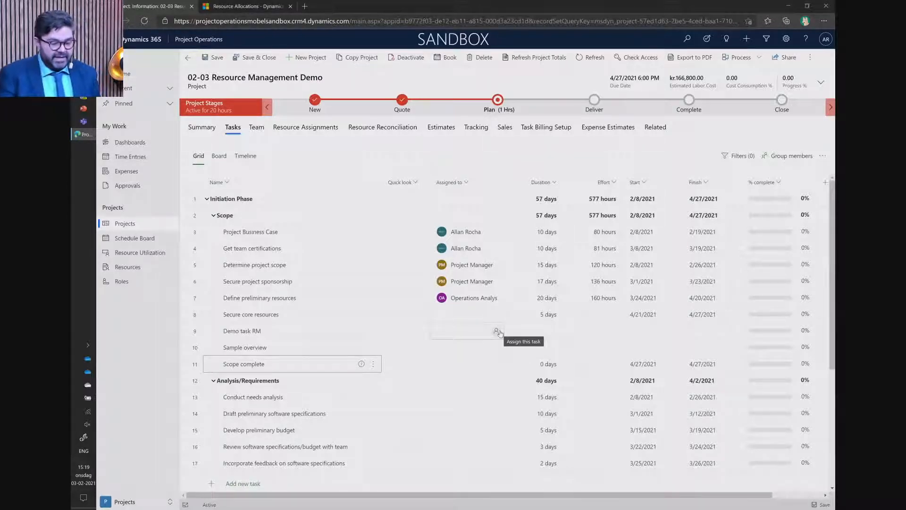
pyautogui.click(498, 332)
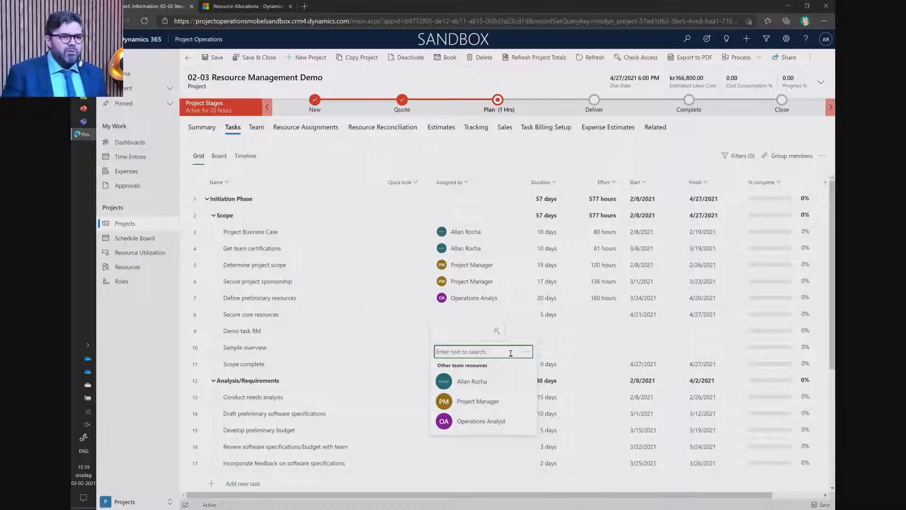
pyautogui.click(526, 351)
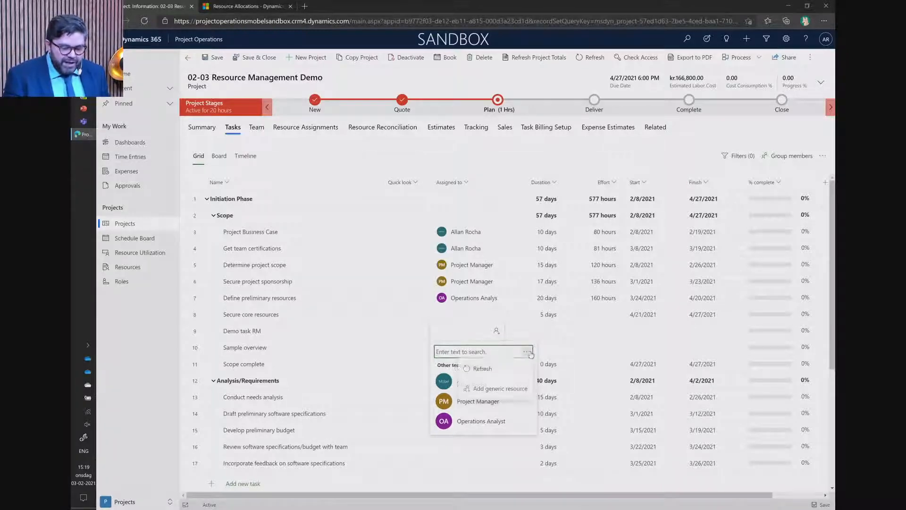
pyautogui.click(508, 391)
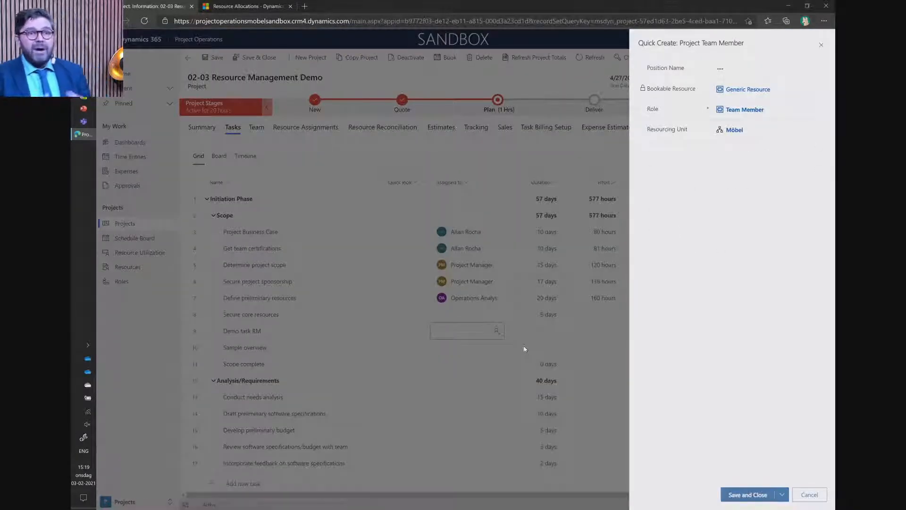
pyautogui.click(743, 71)
pyautogui.write('Robo')
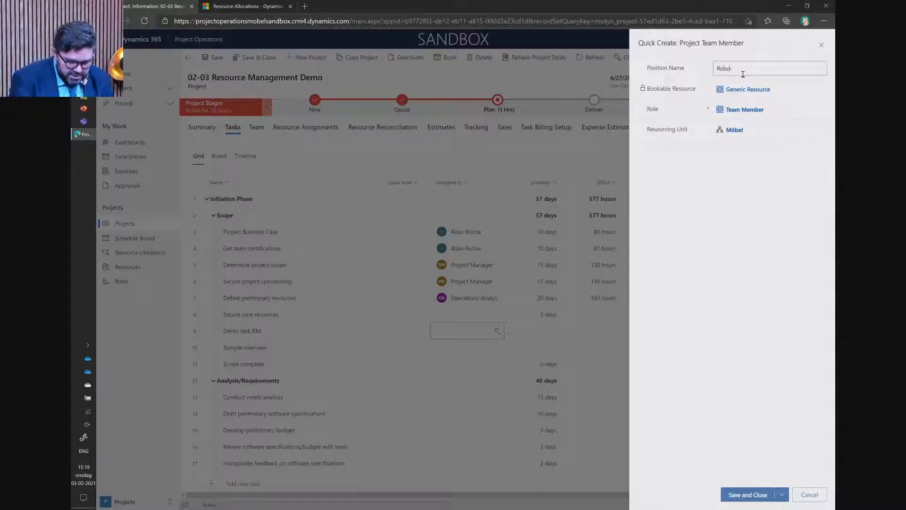
pyautogui.write('tics Eng')
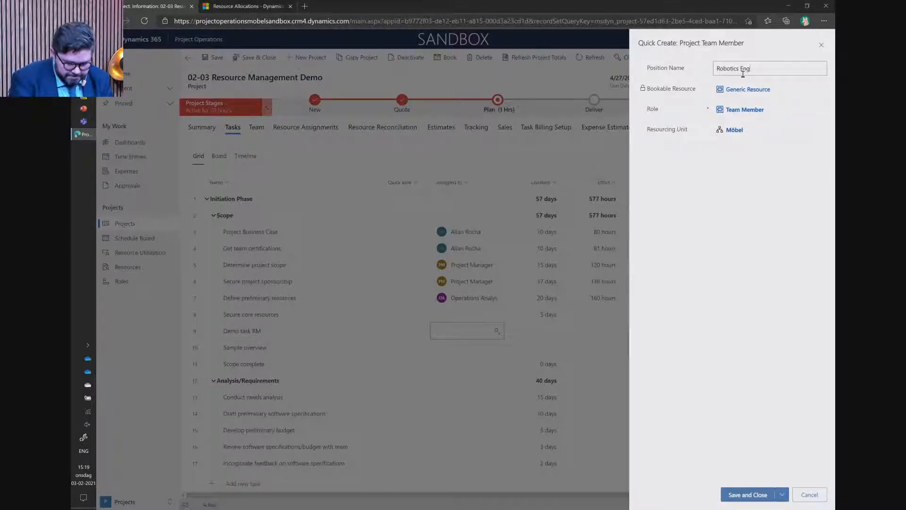
pyautogui.write('ineer')
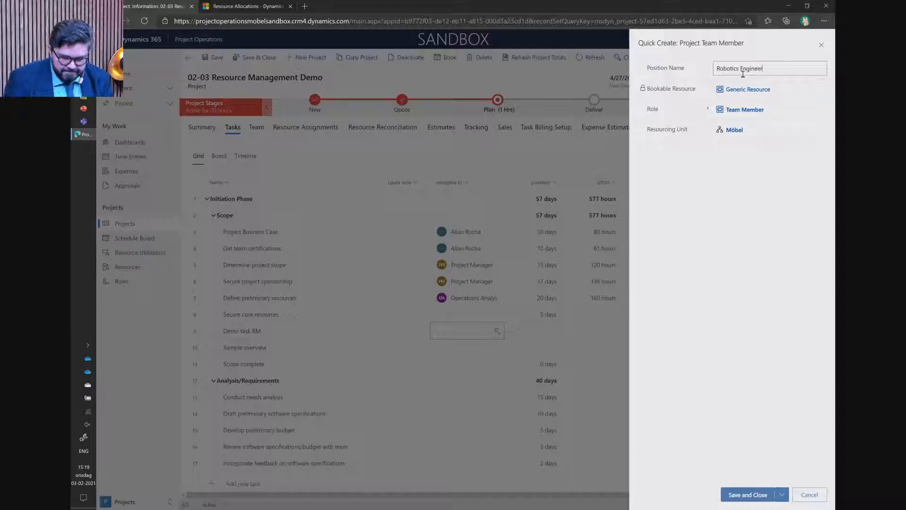
# Set the new team member's role to Robotics Engineer and save the resource
pyautogui.click(776, 109)
pyautogui.click(821, 108)
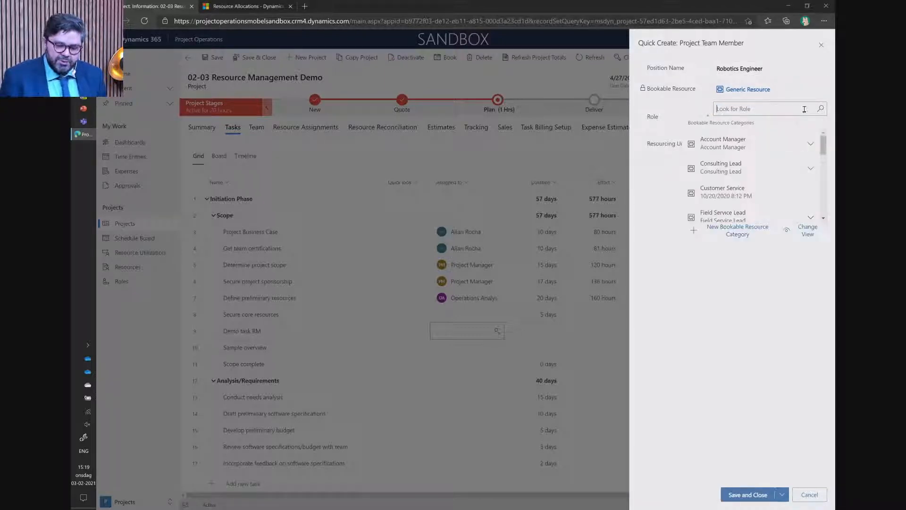
pyautogui.write('eng')
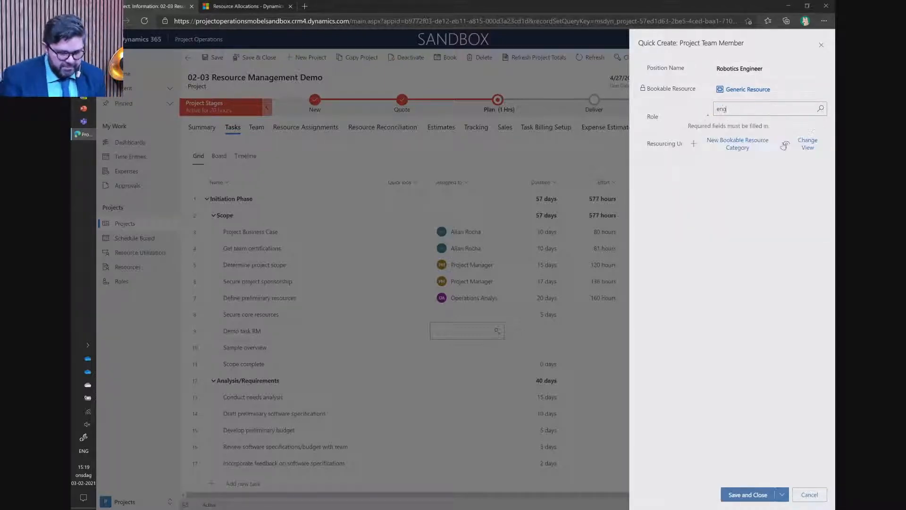
pyautogui.press('BackSpace')
pyautogui.press('BackSpace')
pyautogui.press('BackSpace')
pyautogui.write('ro')
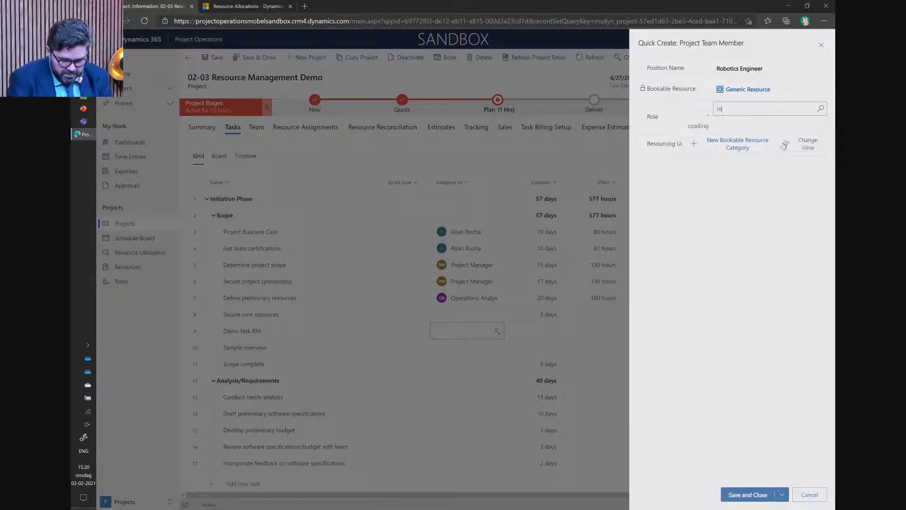
pyautogui.click(754, 150)
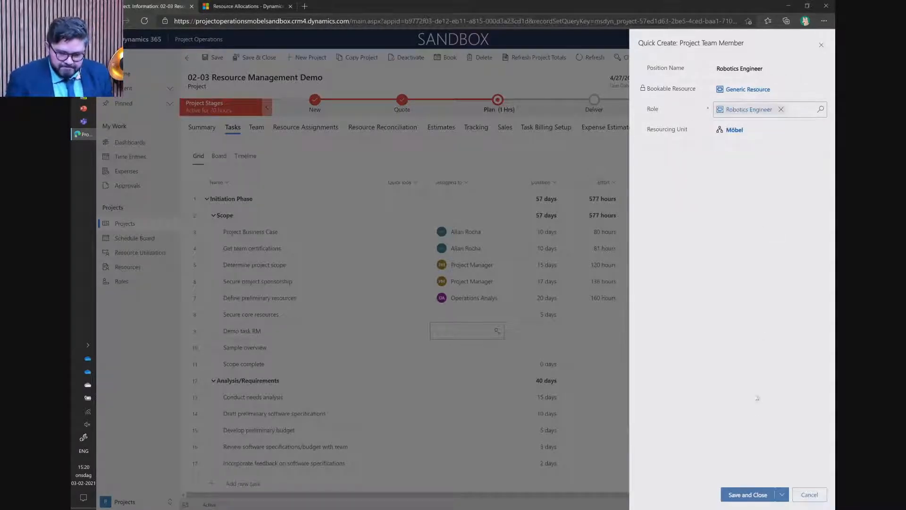
pyautogui.click(746, 494)
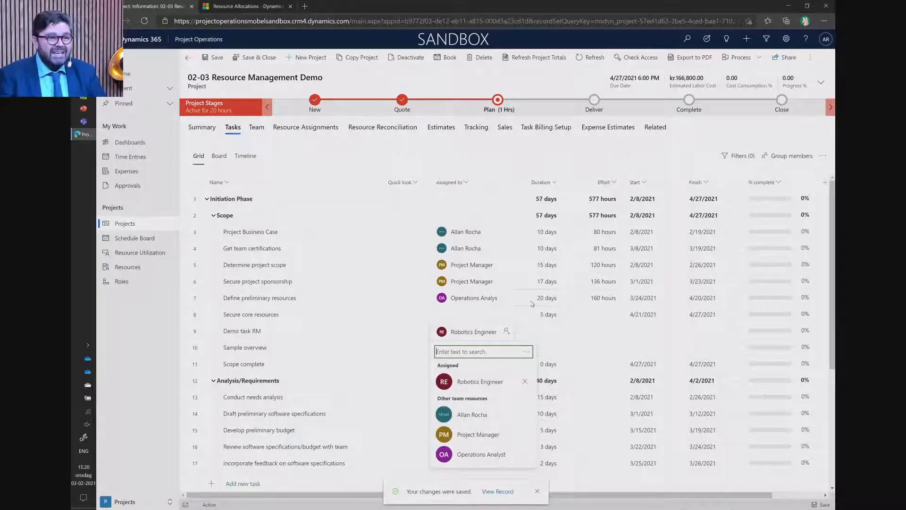
# Set the duration of Demo task RM to 10 days
pyautogui.click(552, 331)
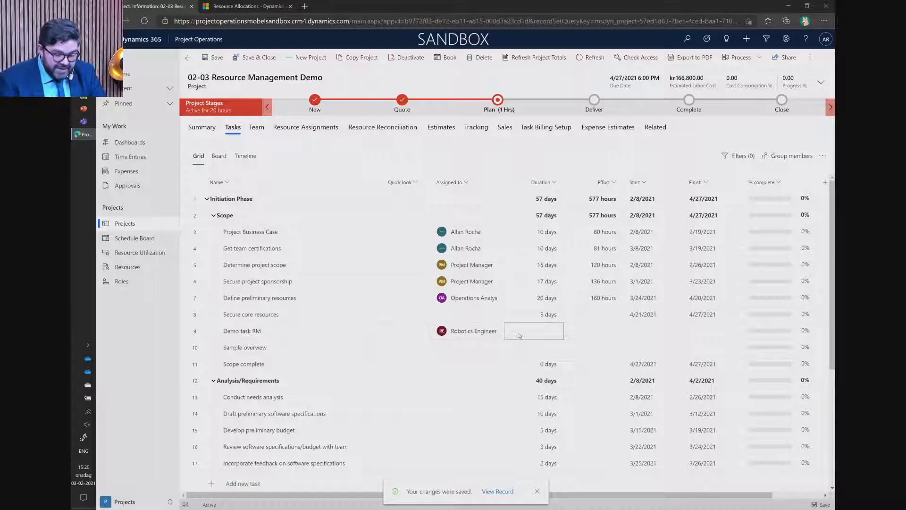
pyautogui.write('10d')
pyautogui.press('Return')
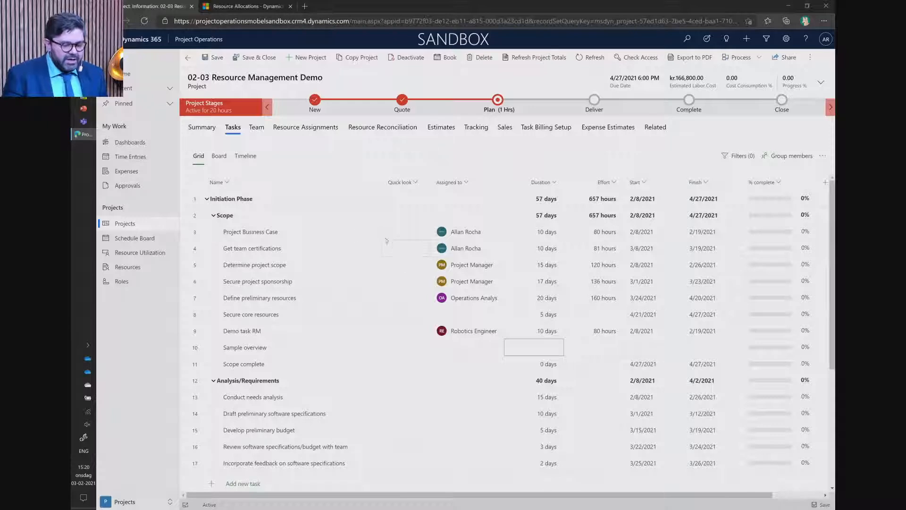
# Move Demo task RM from Backlog to the Critical bucket in the board view, and group the board by Assigned to
pyautogui.click(221, 157)
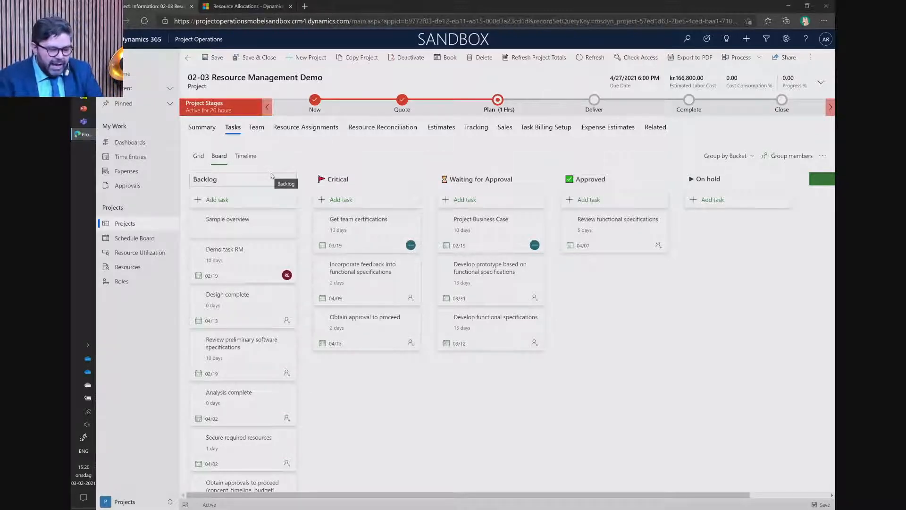
pyautogui.moveTo(243, 255); pyautogui.dragTo(350, 234)
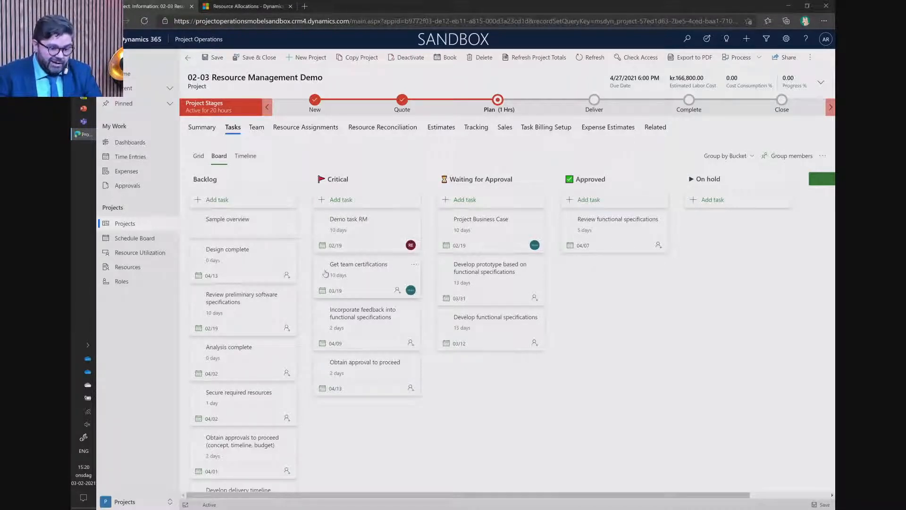
pyautogui.click(727, 156)
pyautogui.click(718, 188)
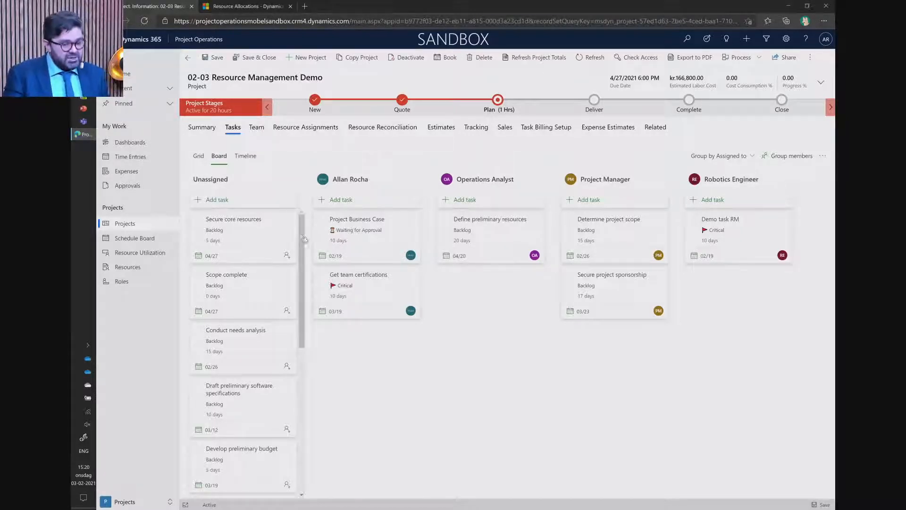
# Assign Secure core resources to the named team member, Conduct needs analysis to Operations Analyst, and Draft preliminary software specifications to Robotics Engineer; review the grid view
pyautogui.moveTo(230, 227); pyautogui.dragTo(361, 227)
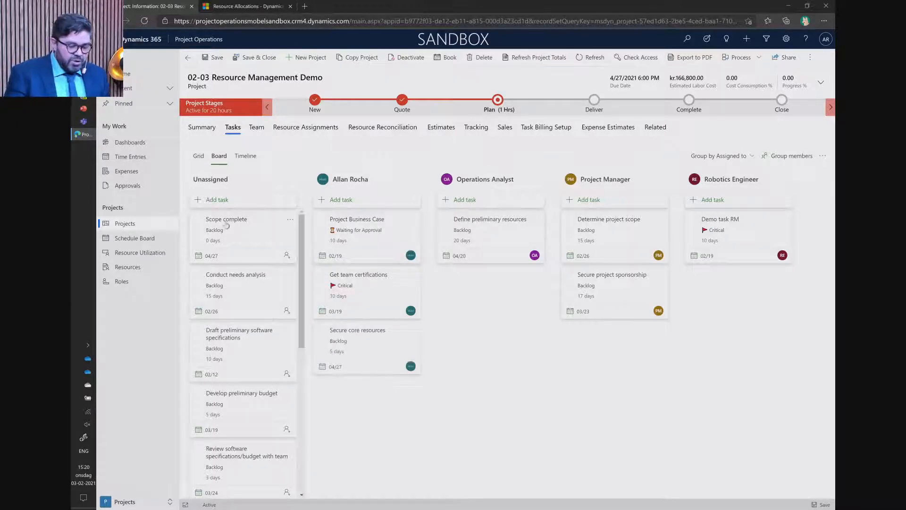
pyautogui.moveTo(227, 226)
pyautogui.mouseDown()
pyautogui.moveTo(334, 225)
pyautogui.moveTo(461, 250)
pyautogui.moveTo(235, 237)
pyautogui.moveTo(240, 222)
pyautogui.mouseUp()
pyautogui.moveTo(234, 280); pyautogui.dragTo(457, 236)
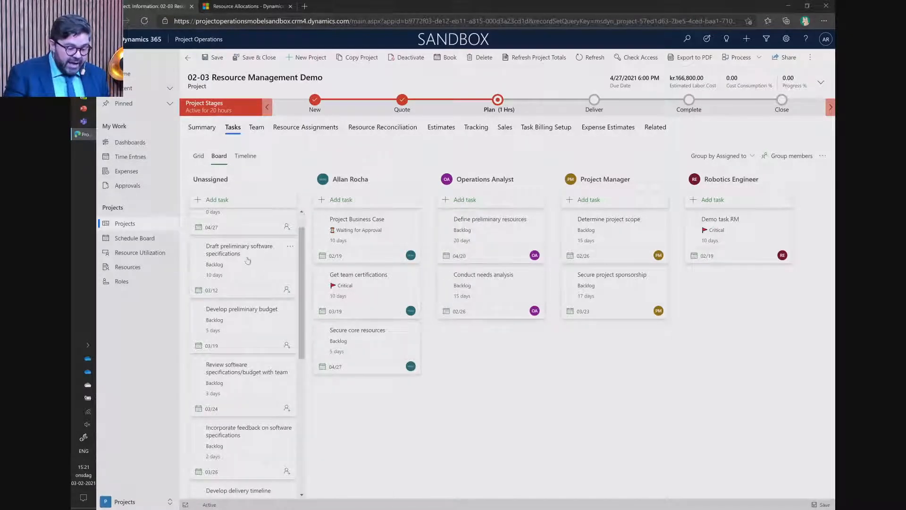
pyautogui.moveTo(229, 252); pyautogui.dragTo(703, 239)
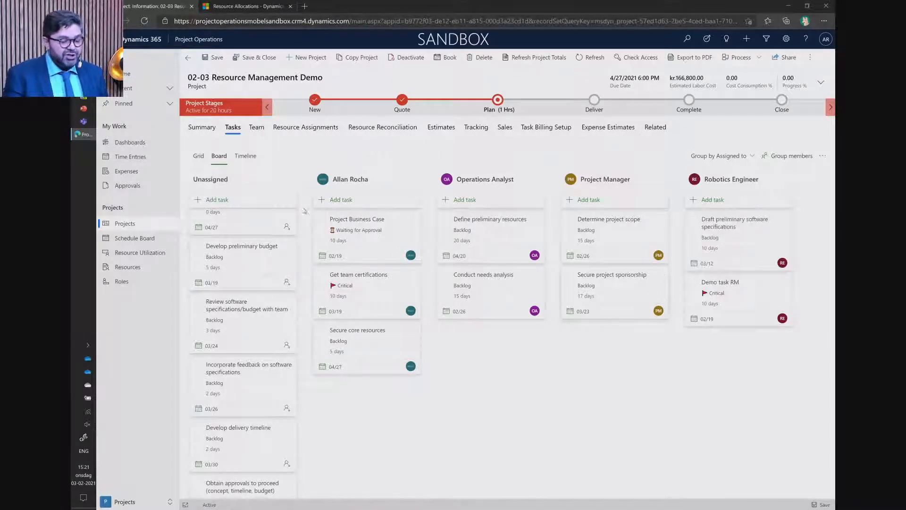
pyautogui.click(198, 157)
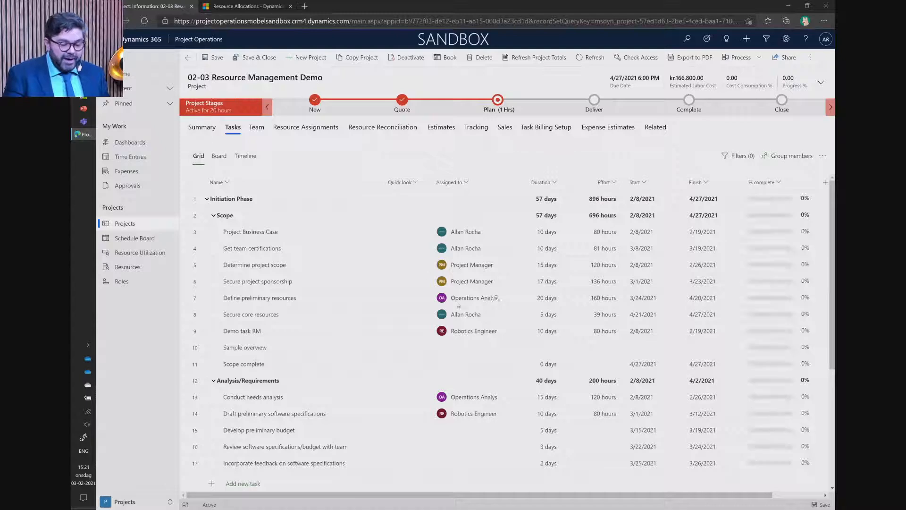
pyautogui.scroll(-4, 456, 302)
pyautogui.scroll(4, 467, 322)
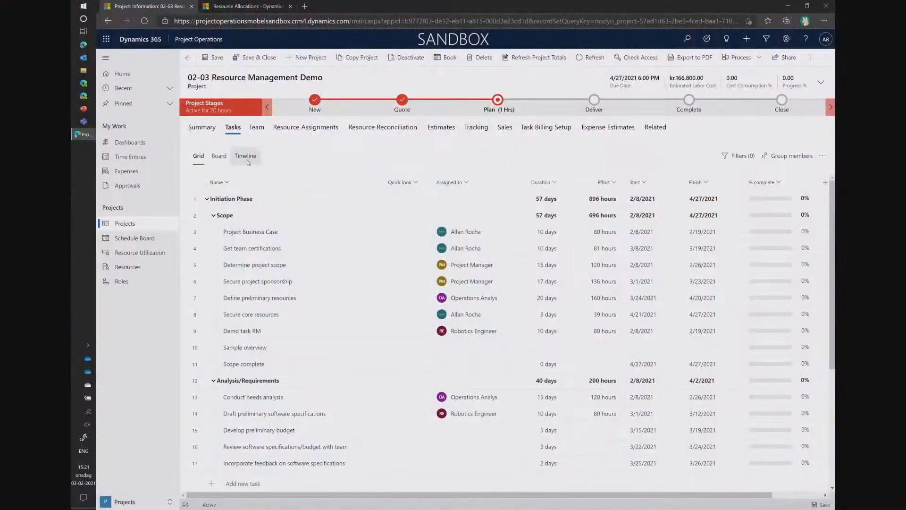
# In the timeline view, link the end of the Analysis/Requirements phase to the start of the Design phase
pyautogui.click(246, 156)
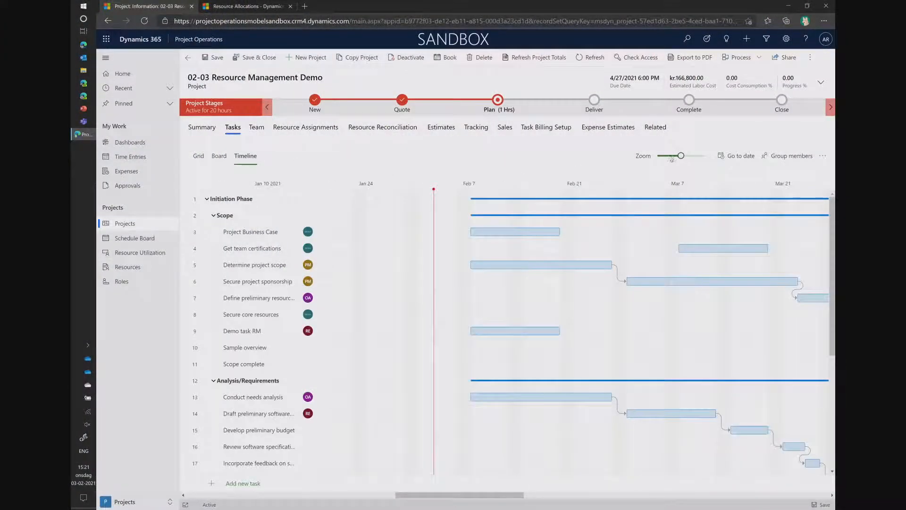
pyautogui.moveTo(672, 159); pyautogui.dragTo(658, 156)
pyautogui.scroll(-4, 609, 293)
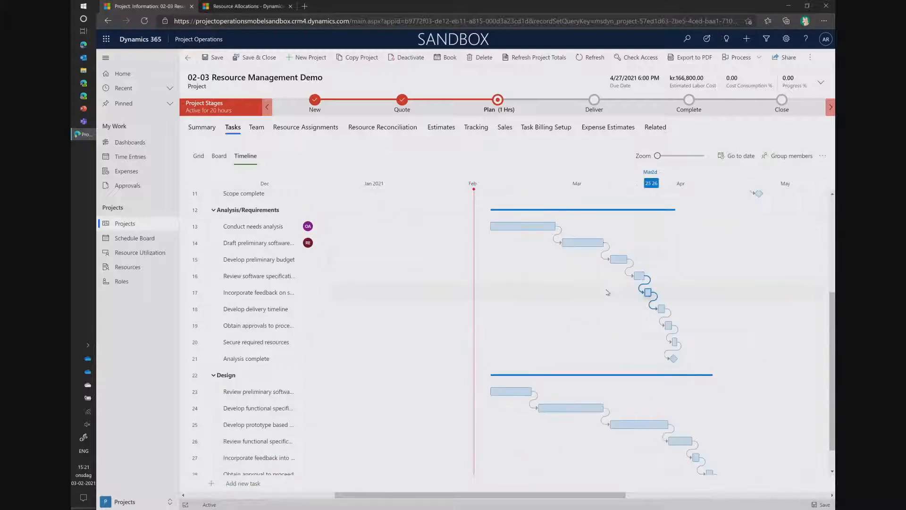
pyautogui.scroll(-1, 651, 298)
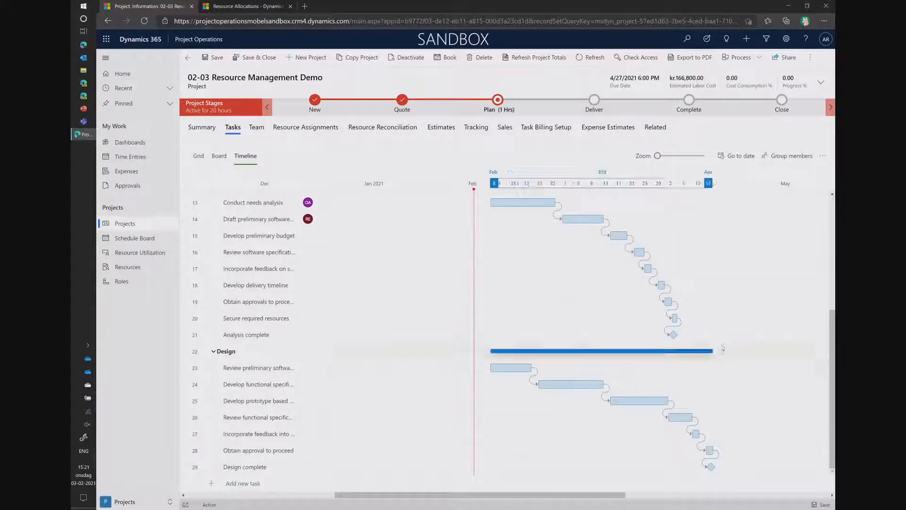
pyautogui.scroll(1, 715, 321)
pyautogui.moveTo(680, 221); pyautogui.dragTo(493, 386)
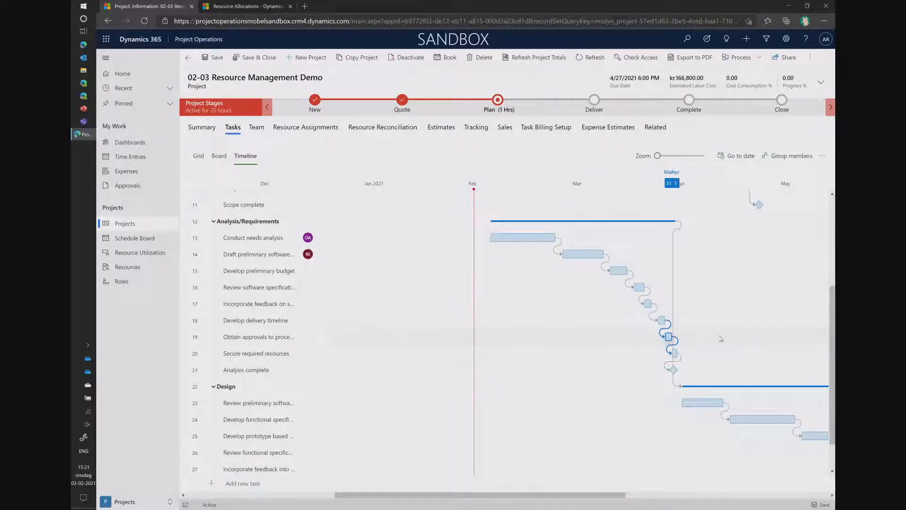
pyautogui.scroll(3, 685, 333)
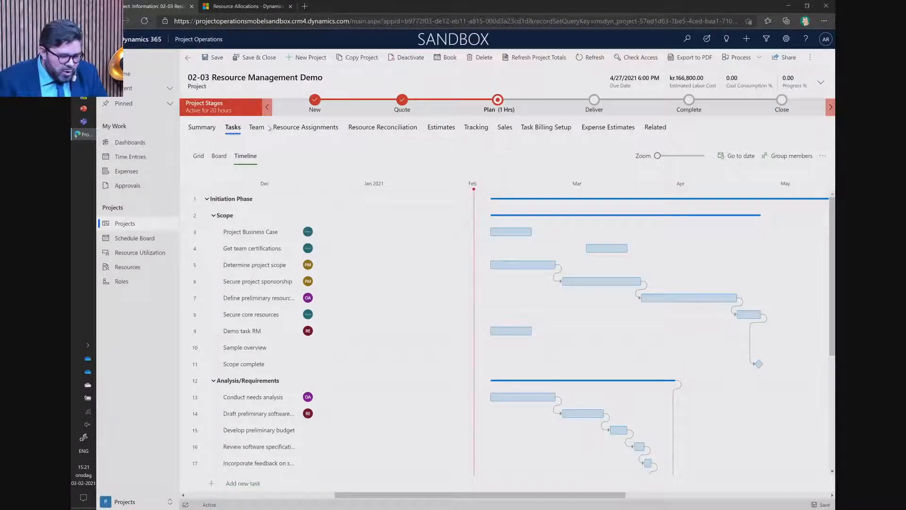
# Refresh the project's team members list and examine the tasks assigned to the Robotics Engineer generic resource
pyautogui.click(261, 128)
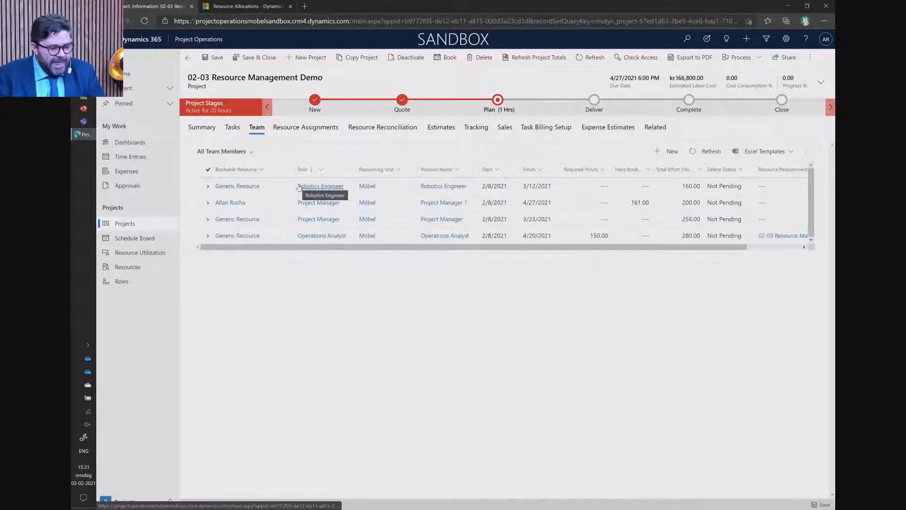
pyautogui.click(711, 152)
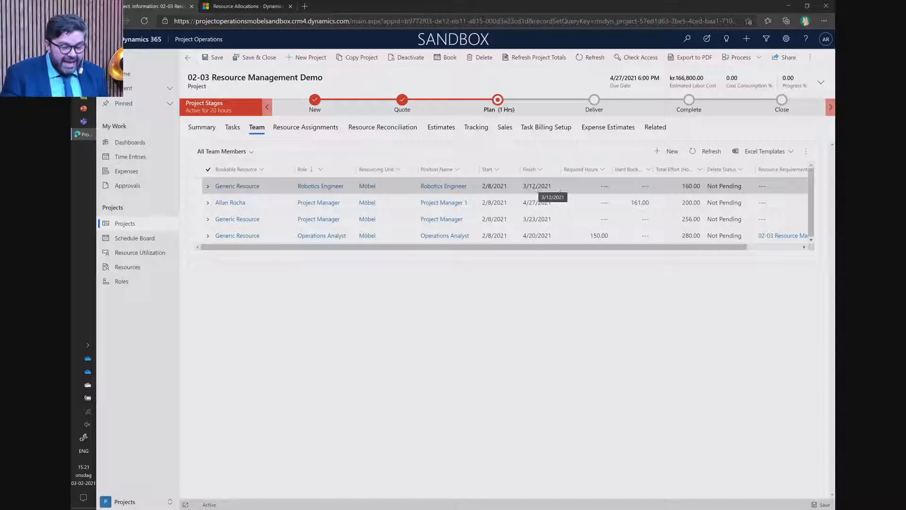
pyautogui.click(208, 187)
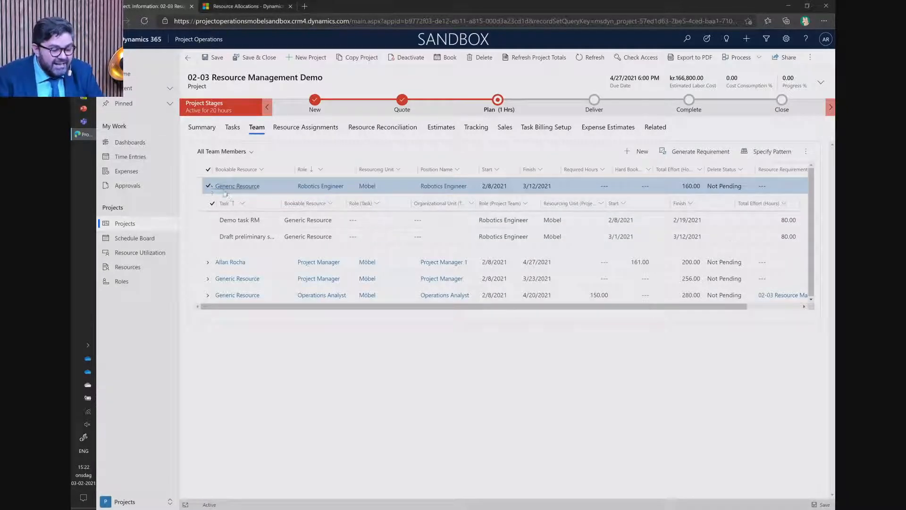
pyautogui.click(209, 187)
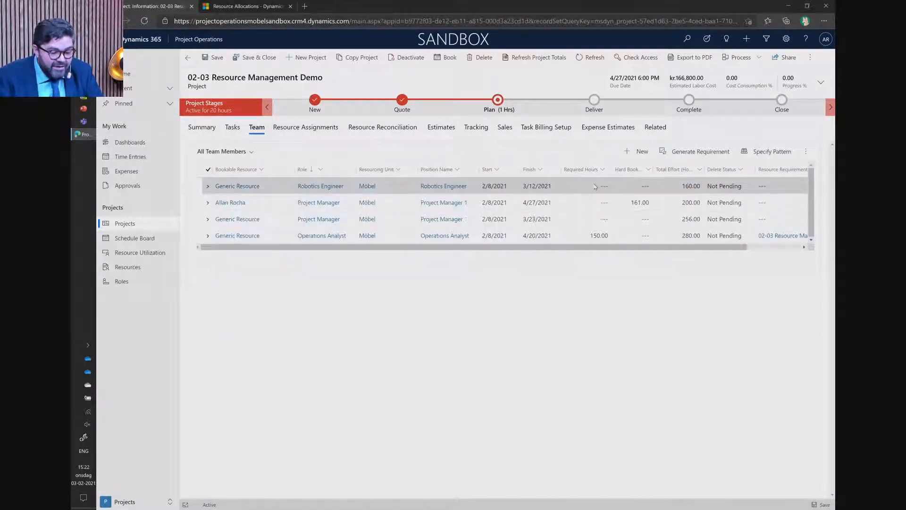
pyautogui.click(563, 191)
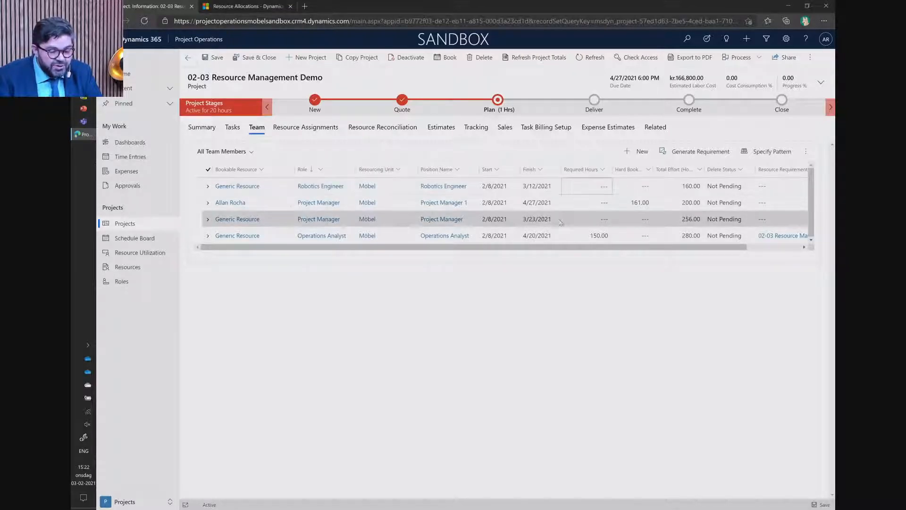
pyautogui.click(208, 186)
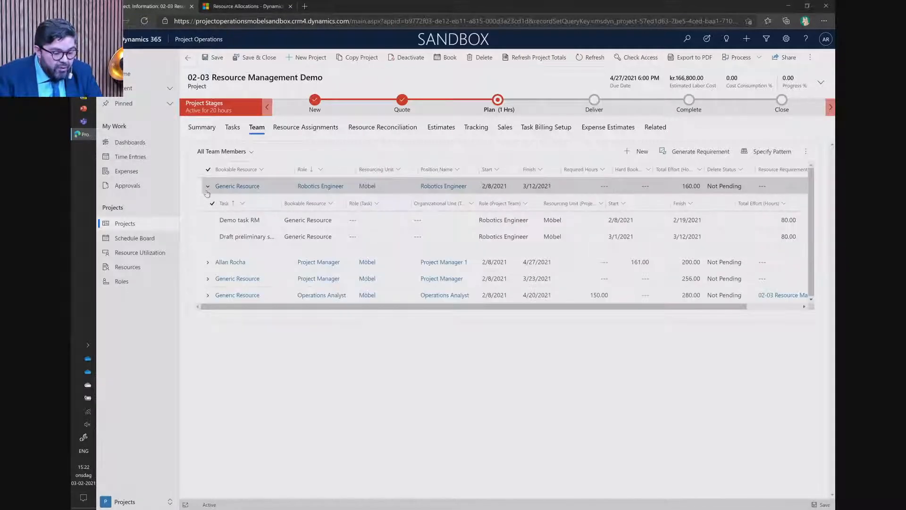
pyautogui.click(208, 186)
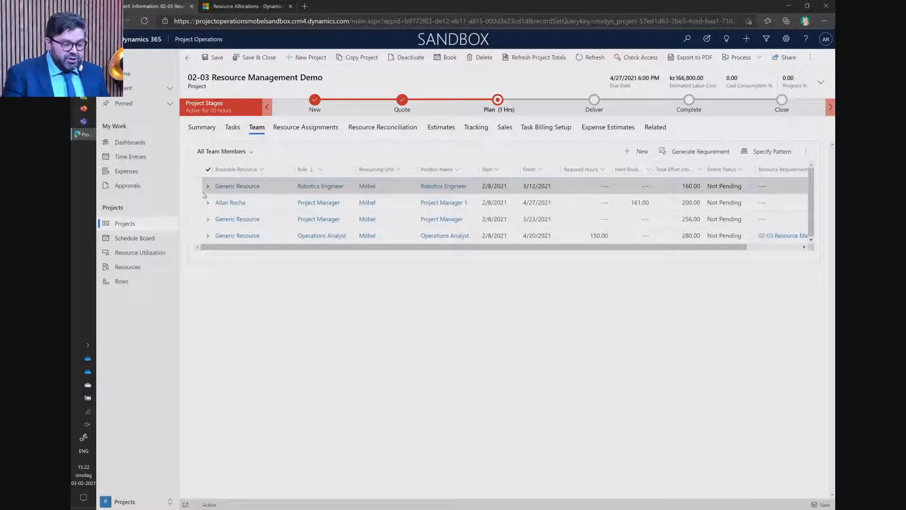
# Generate a resource requirement for the Robotics Engineer generic resource
pyautogui.click(204, 189)
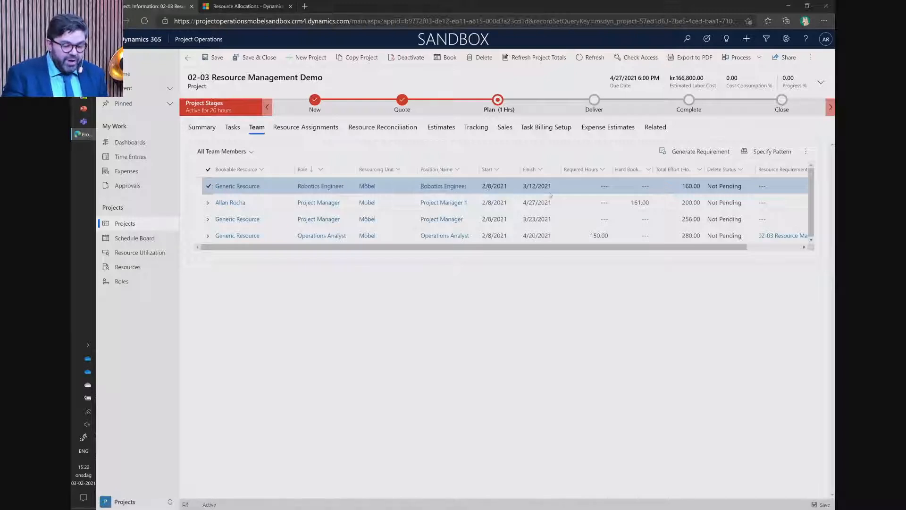
pyautogui.click(694, 156)
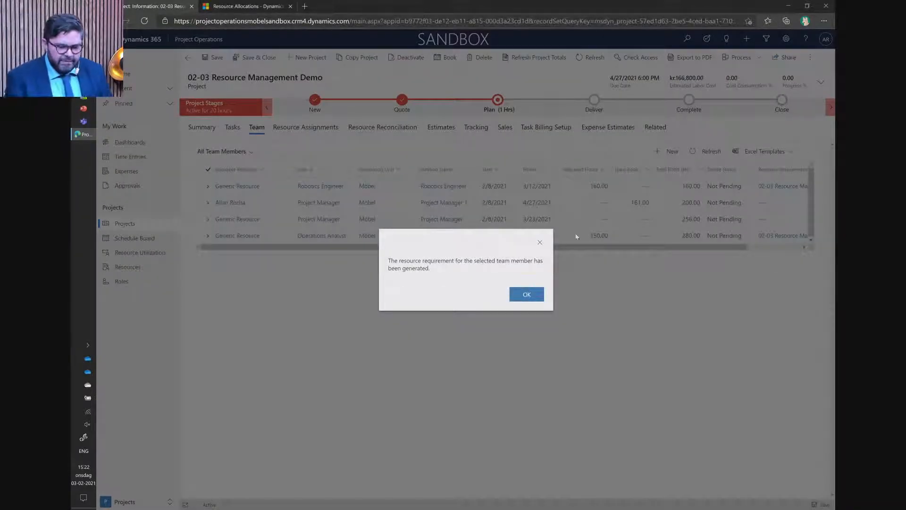
pyautogui.click(533, 297)
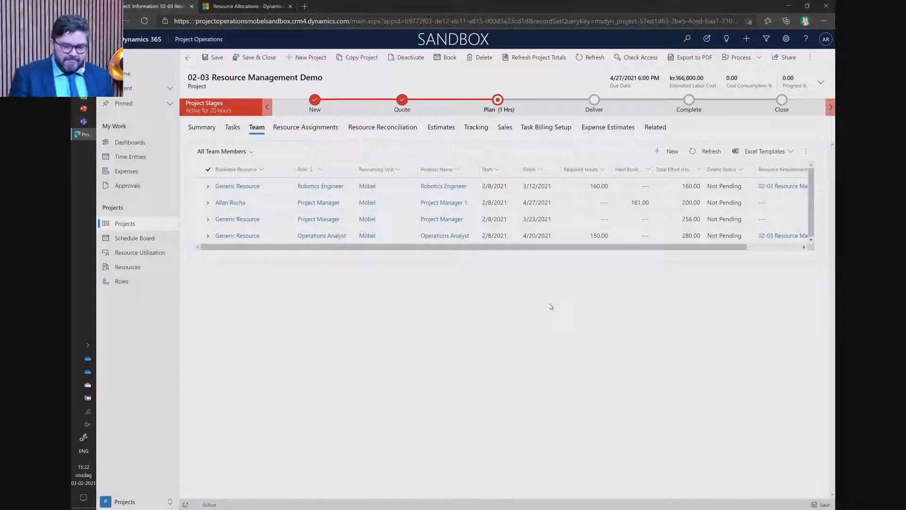
# Open the Robotics Engineer resource requirement and add the skill Assembly Line Design with the rating Proficient
pyautogui.click(756, 248)
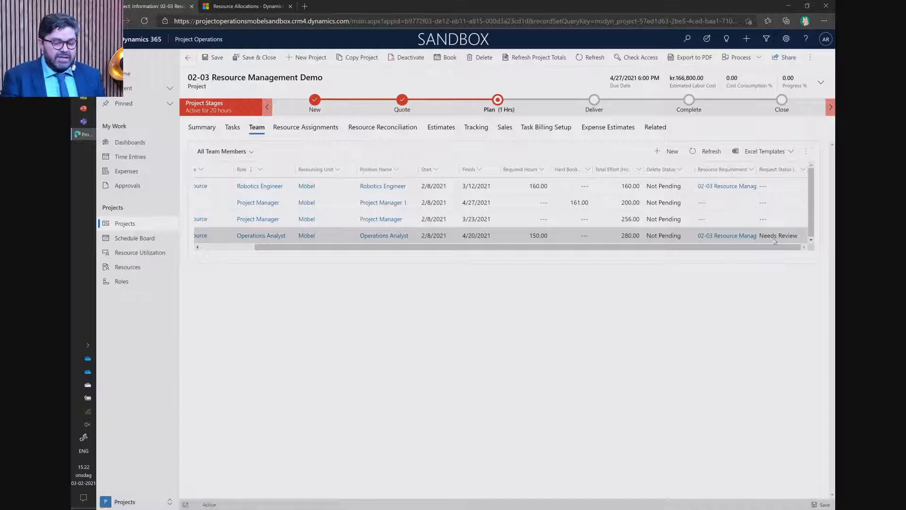
pyautogui.click(726, 186)
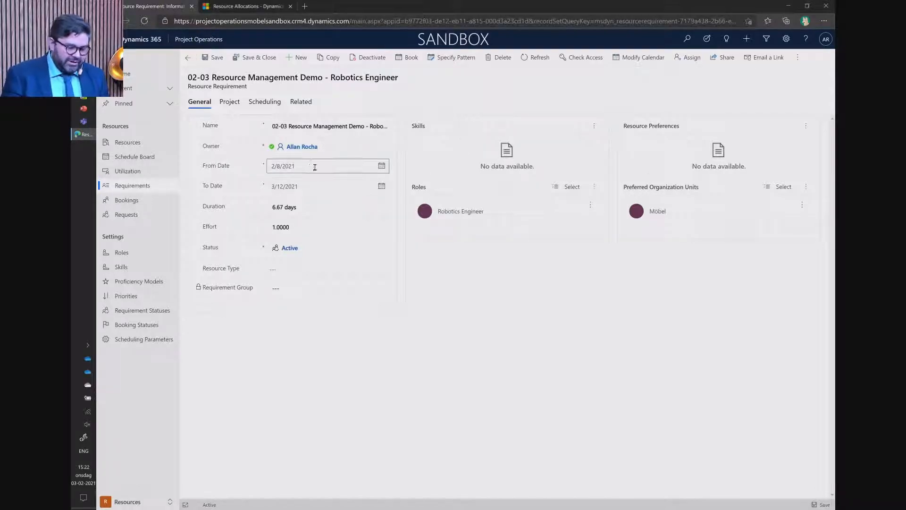
pyautogui.click(594, 125)
pyautogui.click(638, 146)
pyautogui.click(740, 70)
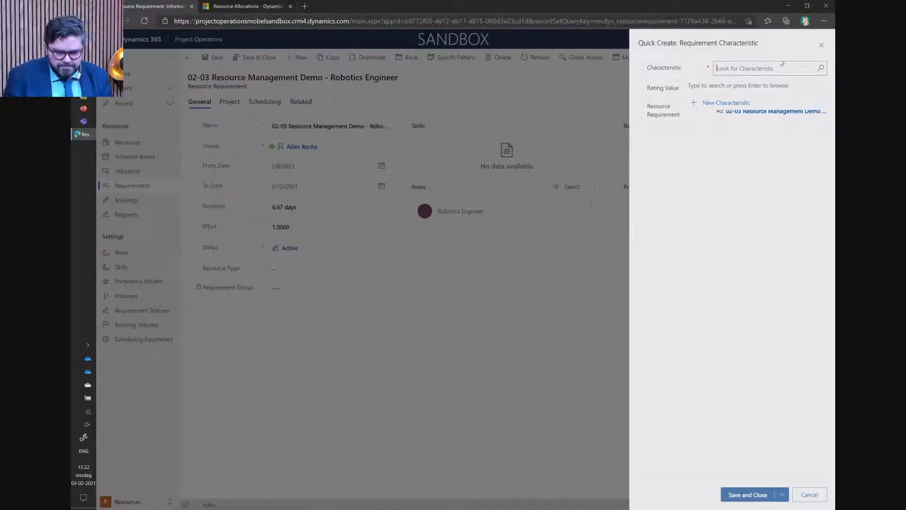
pyautogui.click(821, 69)
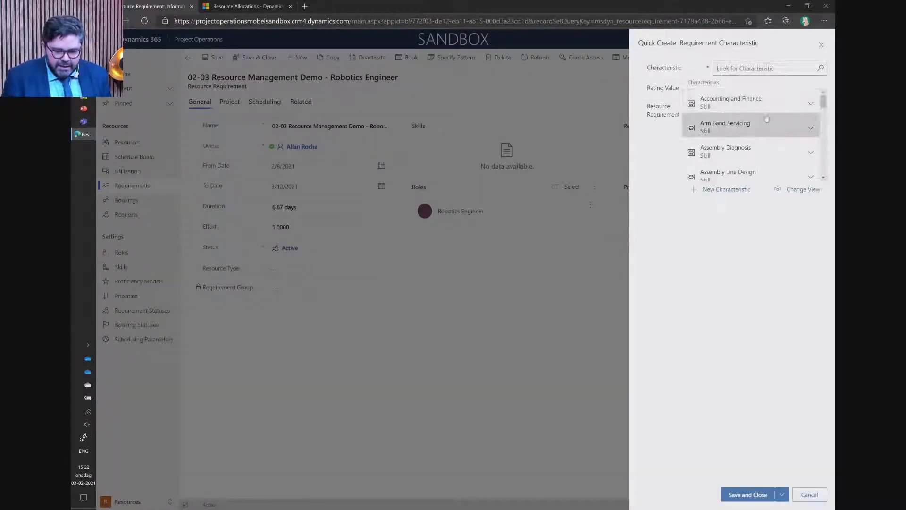
pyautogui.click(755, 160)
pyautogui.click(821, 90)
pyautogui.click(738, 170)
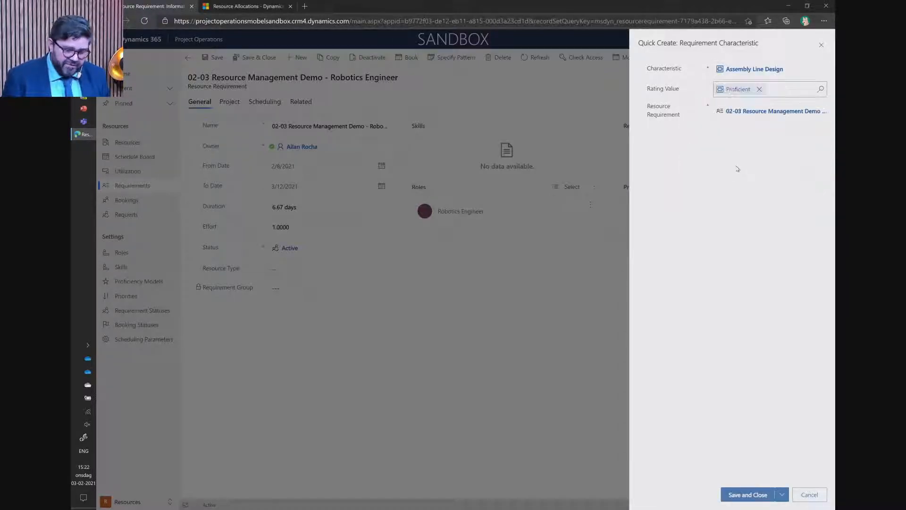
pyautogui.click(751, 494)
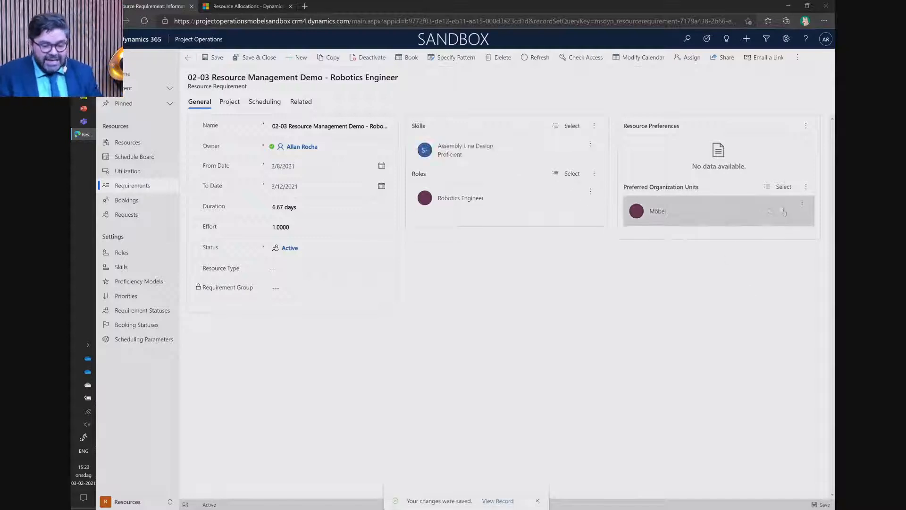
# Add Fabrikam France as a preferred organization unit of the requirement, and save and close the record
pyautogui.click(806, 189)
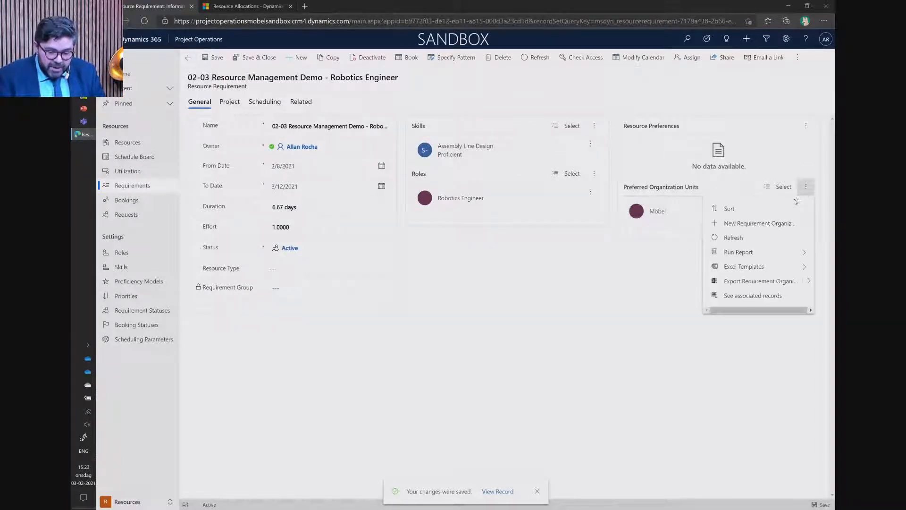
pyautogui.click(781, 224)
pyautogui.click(820, 68)
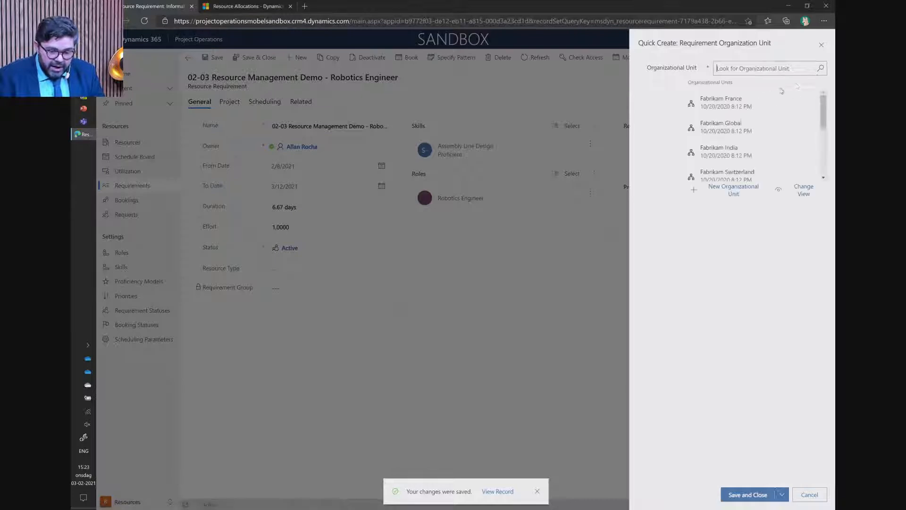
pyautogui.click(739, 108)
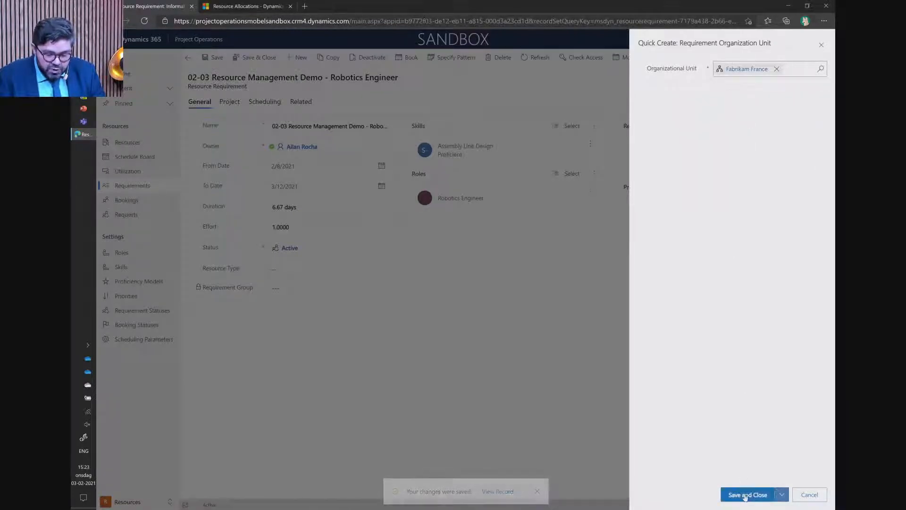
pyautogui.click(746, 494)
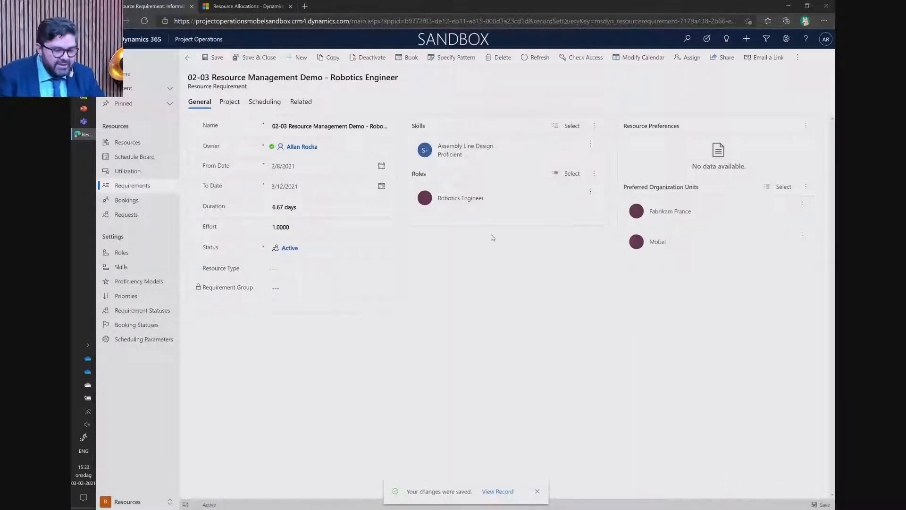
pyautogui.click(254, 58)
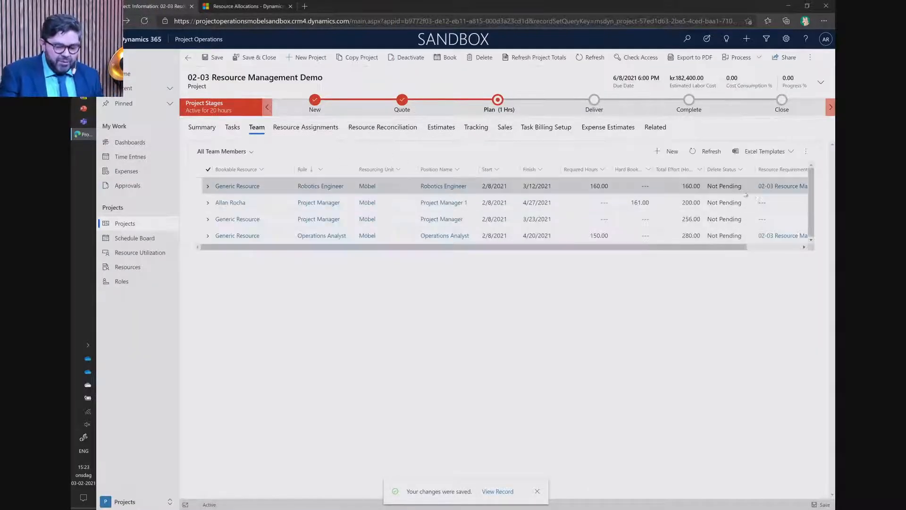
# Reopen the Robotics Engineer resource requirement and submit it as a resource request
pyautogui.hscroll(3, 736, 194)
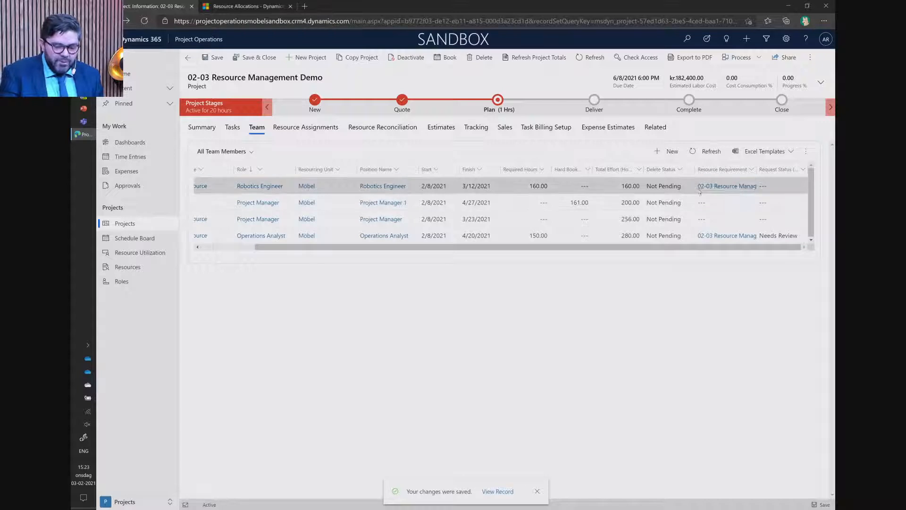
pyautogui.click(734, 188)
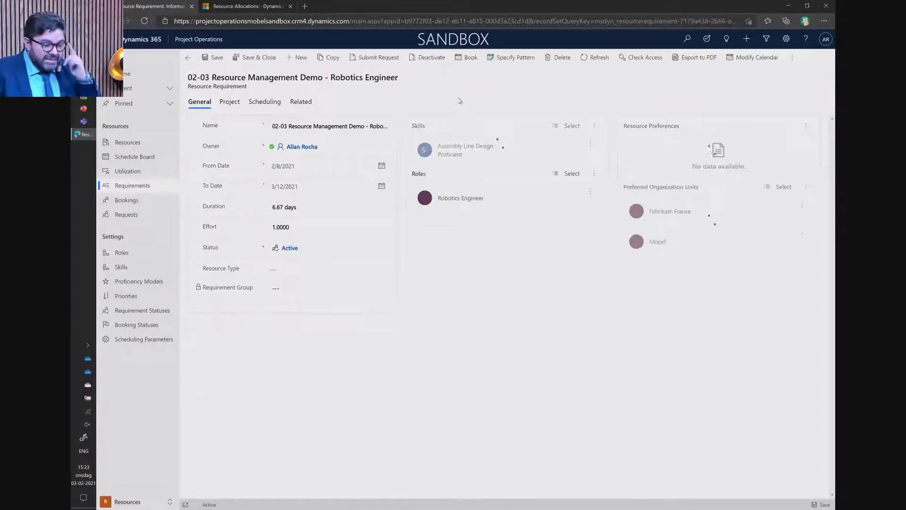
pyautogui.click(370, 59)
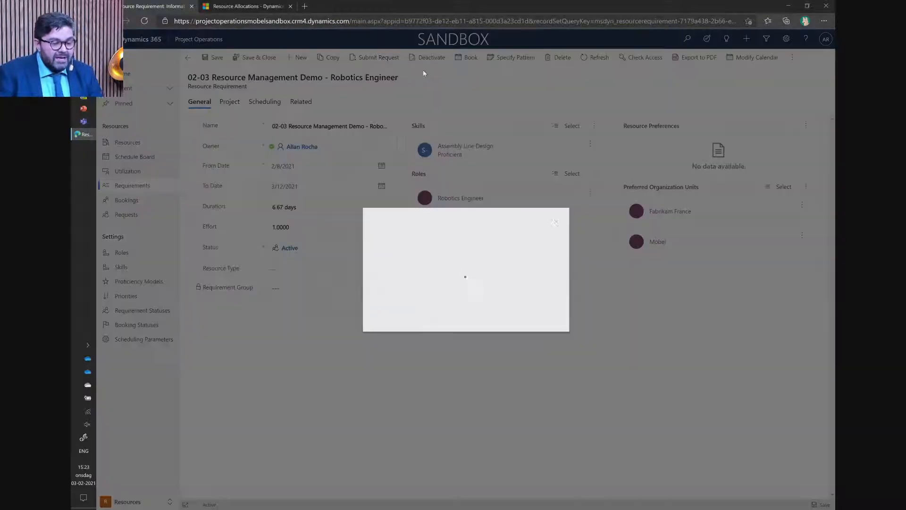
pyautogui.click(541, 315)
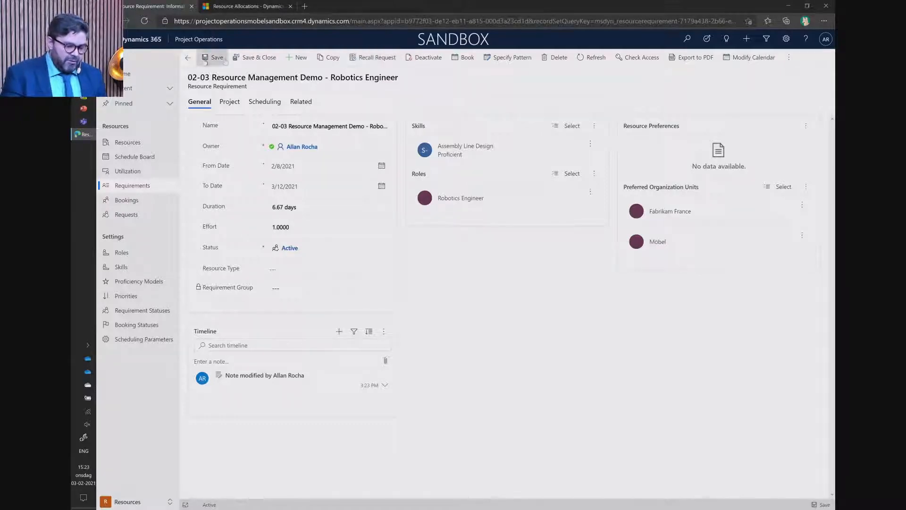
# Save and close the Robotics Engineer requirement, and check the request statuses of the project's team members
pyautogui.click(255, 58)
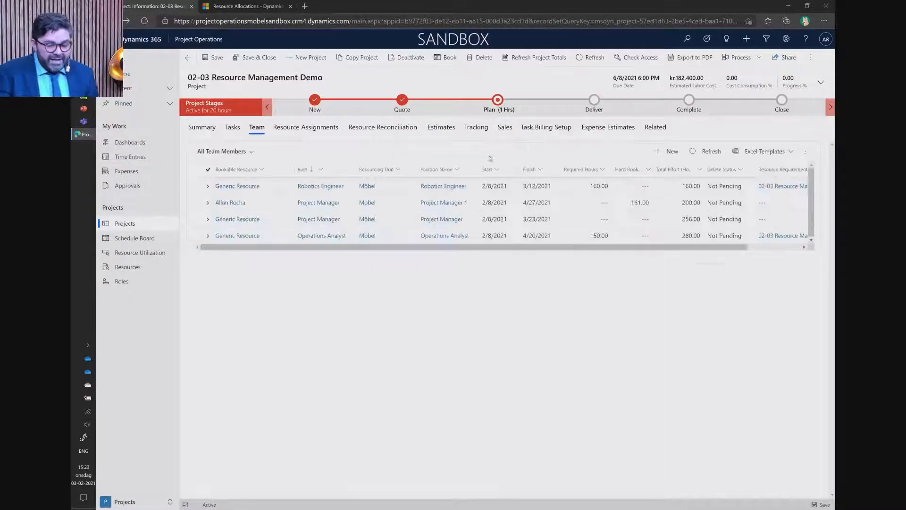
pyautogui.moveTo(693, 253); pyautogui.dragTo(737, 249)
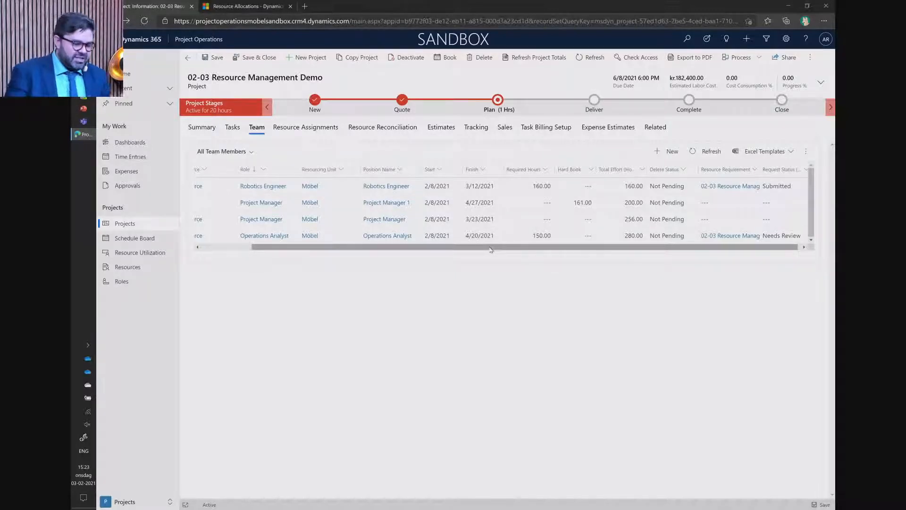
pyautogui.moveTo(491, 249); pyautogui.dragTo(411, 247)
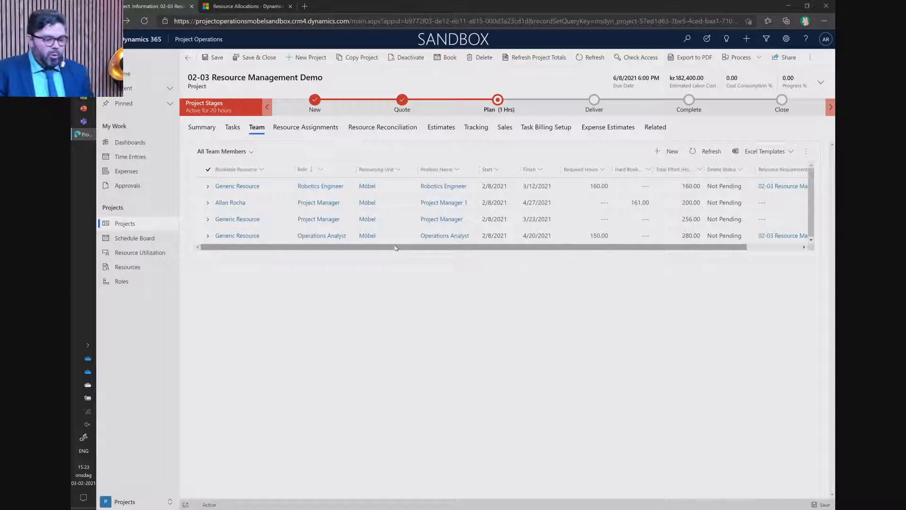
# Switch to the Resources area and view the list of active resource requests
pyautogui.click(131, 500)
pyautogui.click(137, 443)
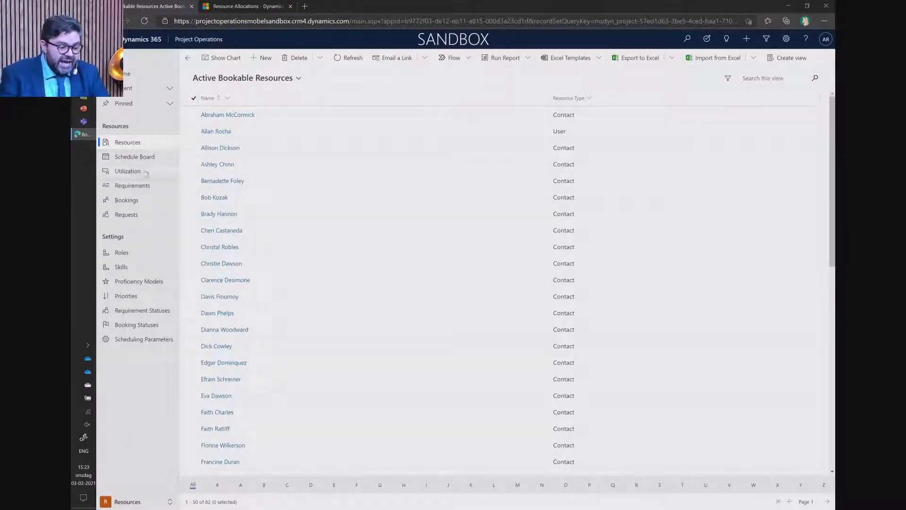
pyautogui.click(141, 213)
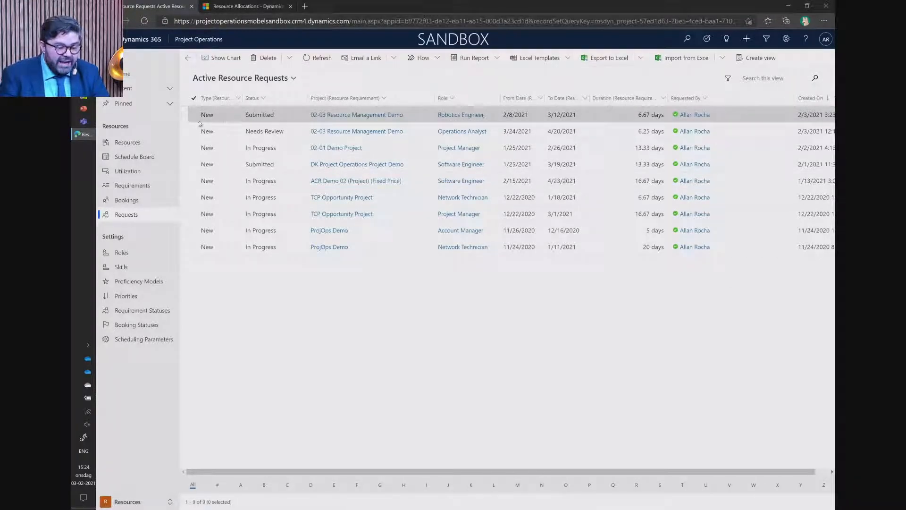
# Open the schedule board, hide its filter pane, and inspect the bookings of the resource with 172.5 hours in February
pyautogui.click(135, 159)
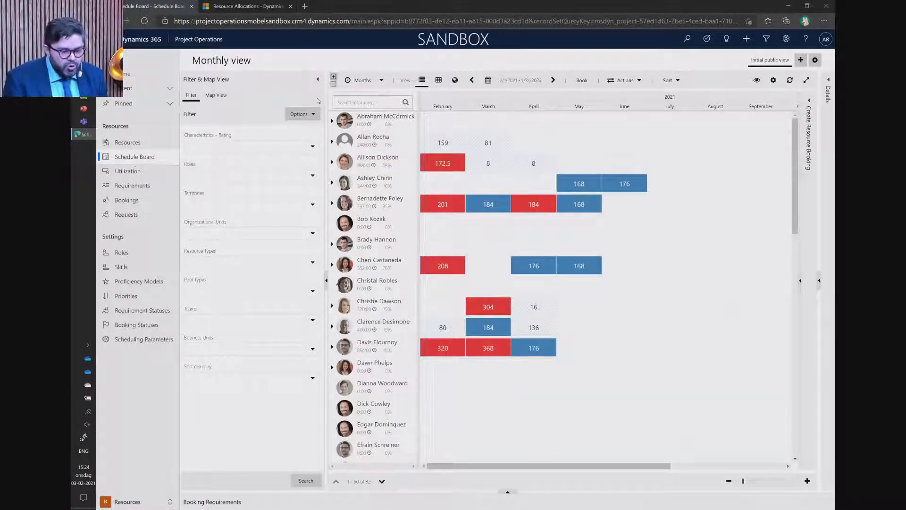
pyautogui.click(318, 79)
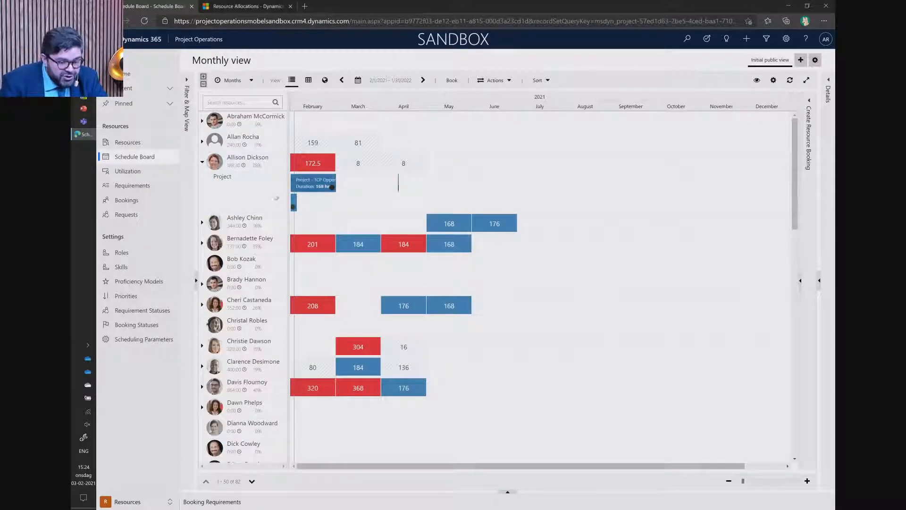
pyautogui.click(202, 162)
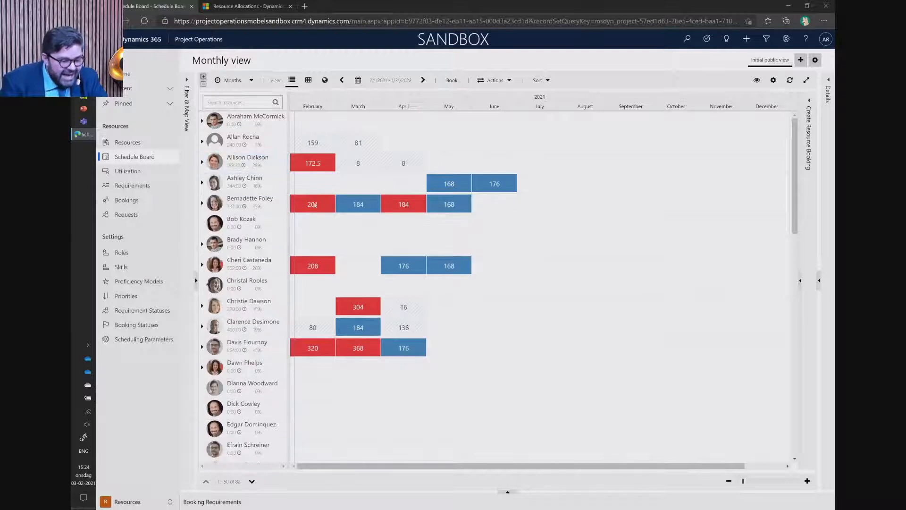
# Expand the bookings of the resource booked in May and June, and move the DK Project Operations Project Demo booking to start in June
pyautogui.click(202, 183)
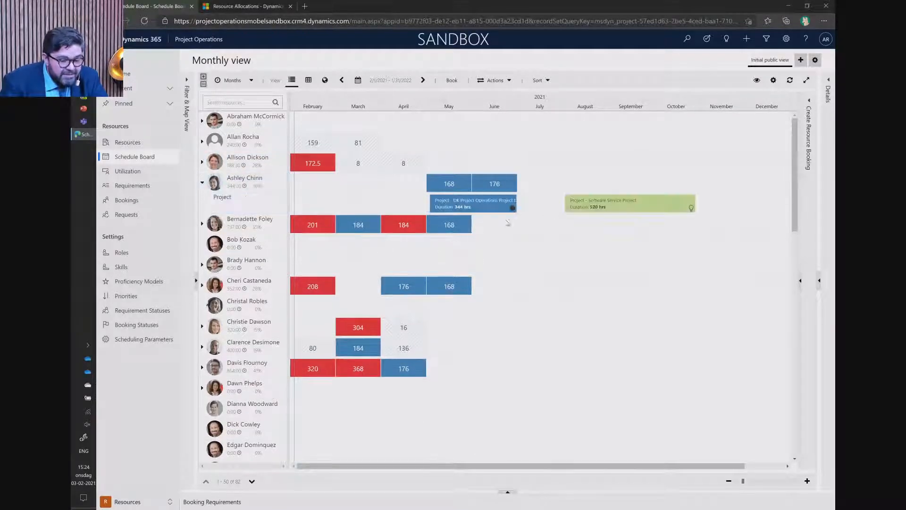
pyautogui.moveTo(474, 206); pyautogui.dragTo(501, 210)
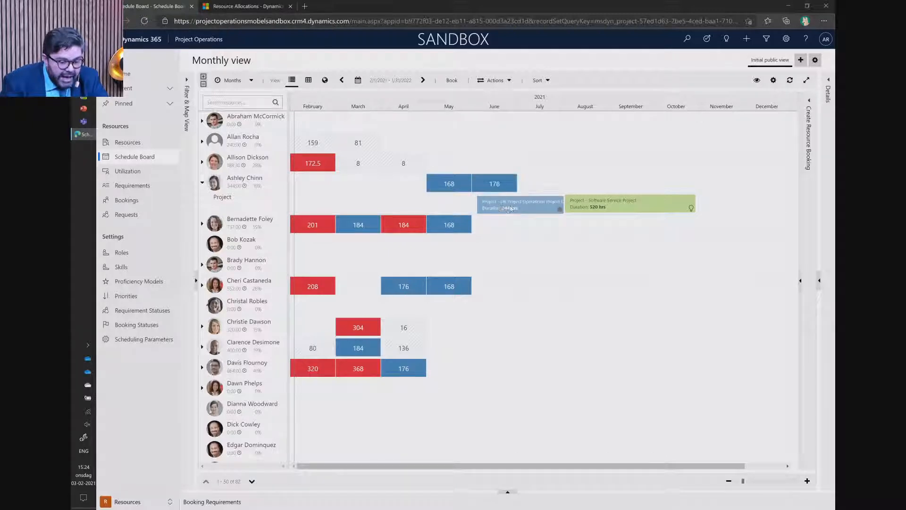
pyautogui.click(491, 307)
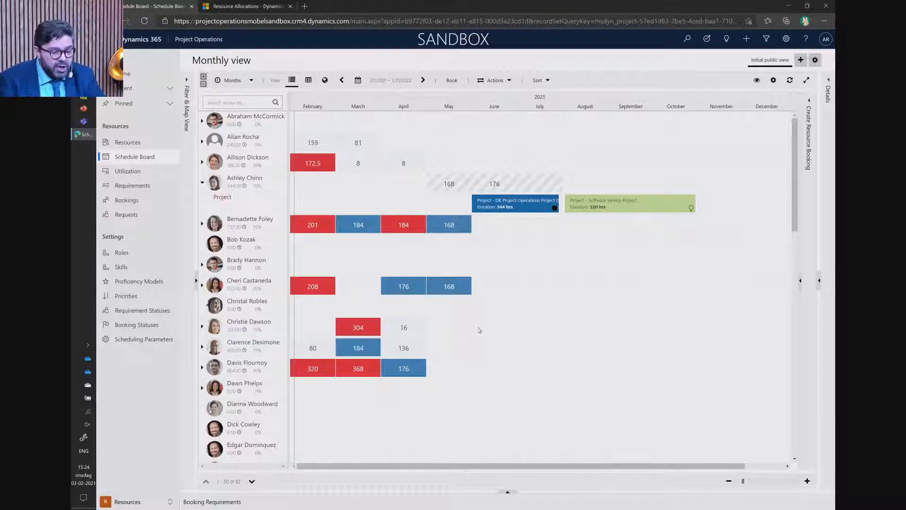
# Show the open booking requirements, widen the Name column, and find availability for the 02-03 Resource Management Demo - Robotics Engineer requirement
pyautogui.click(514, 495)
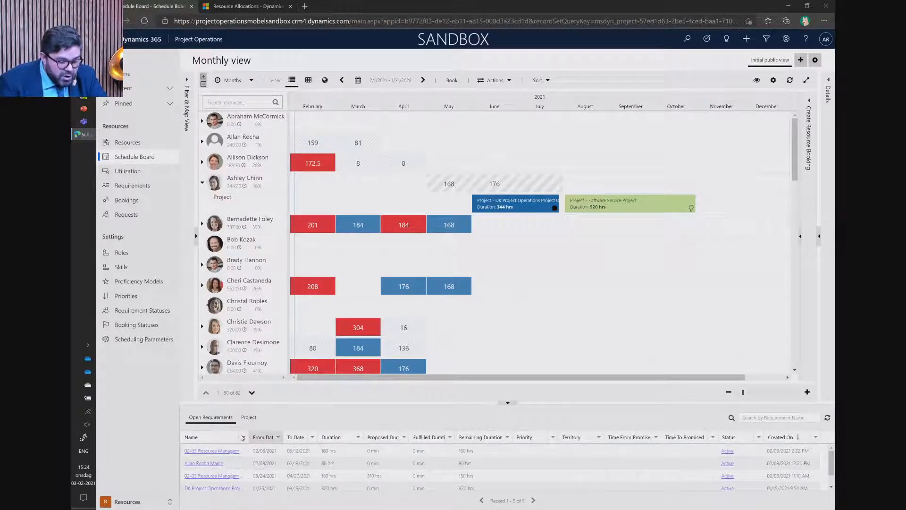
pyautogui.moveTo(249, 435); pyautogui.dragTo(329, 435)
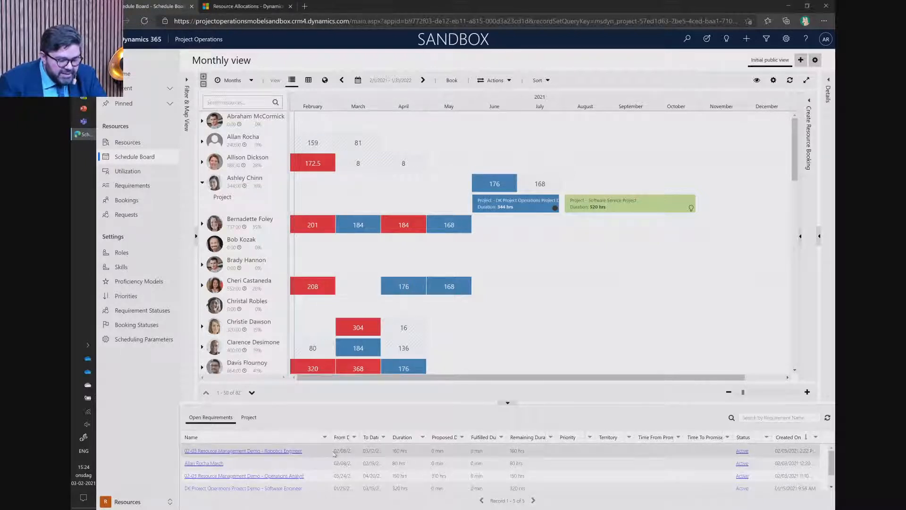
pyautogui.click(344, 450)
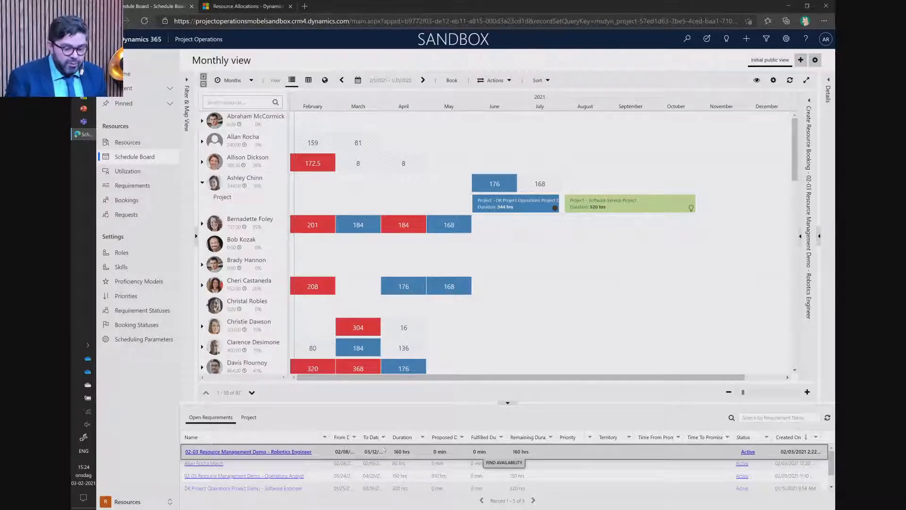
pyautogui.click(510, 466)
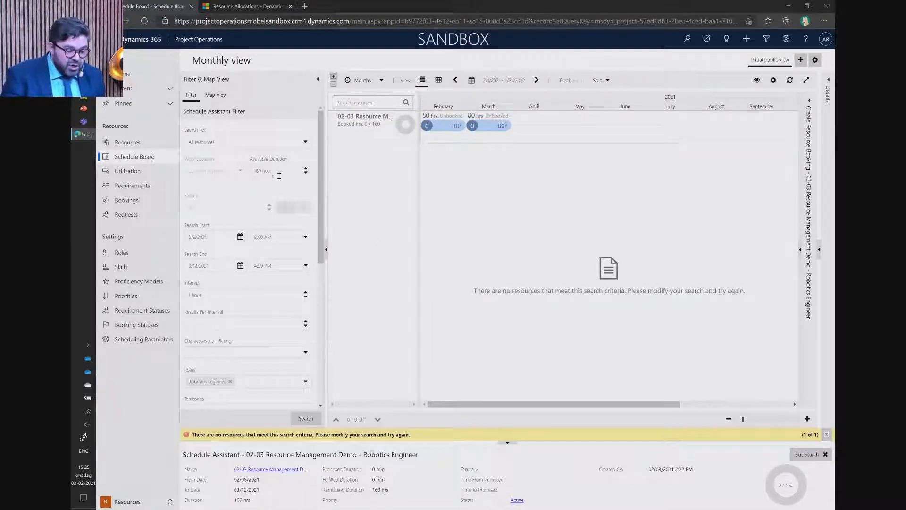
# Remove the Möbel organizational unit from the schedule assistant filter and set the available duration to 1
pyautogui.scroll(-2, 257, 304)
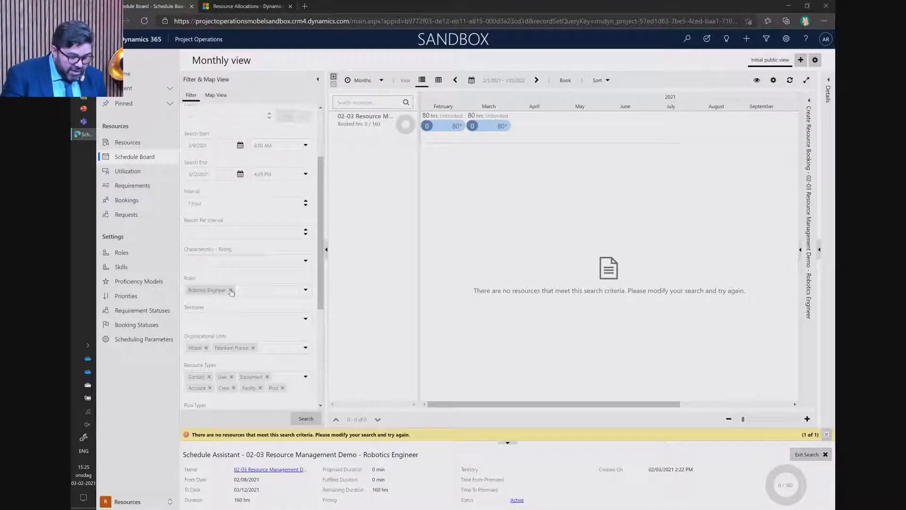
pyautogui.scroll(-1, 211, 313)
pyautogui.click(206, 302)
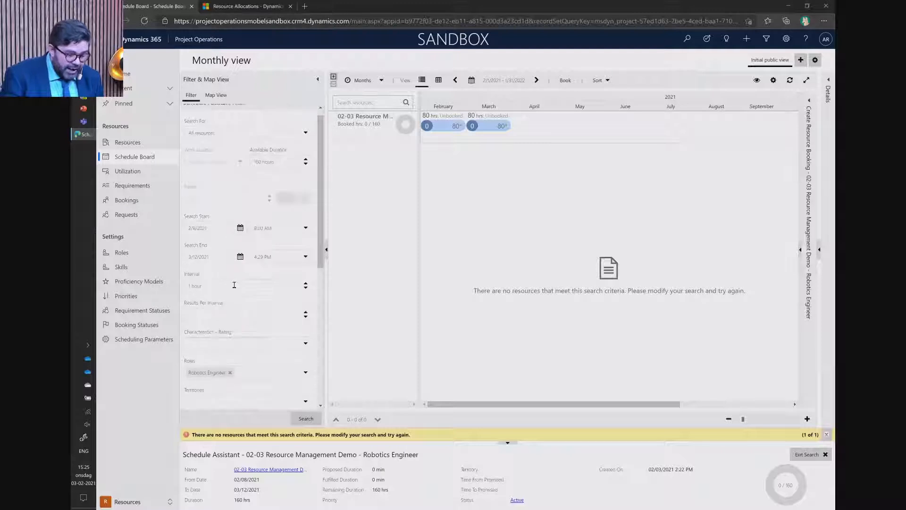
pyautogui.scroll(-2, 246, 311)
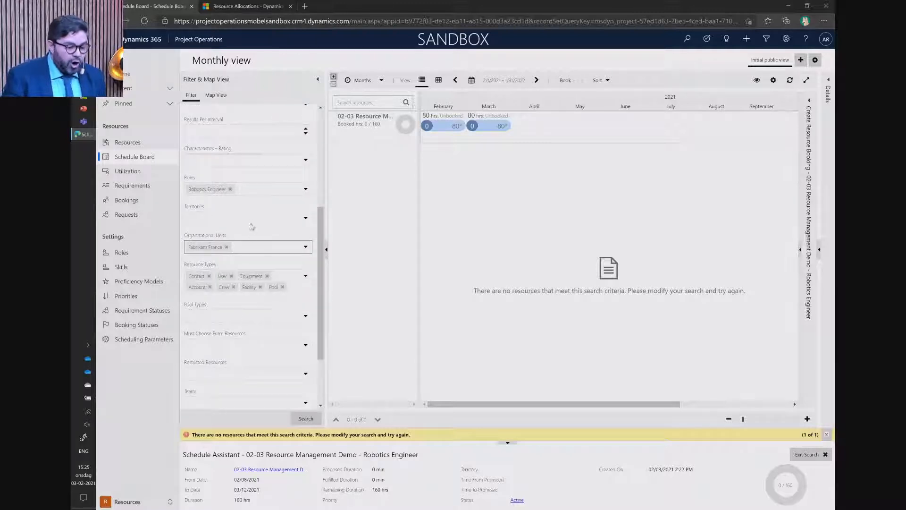
pyautogui.scroll(3, 265, 198)
pyautogui.click(281, 115)
pyautogui.tripleClick(282, 115)
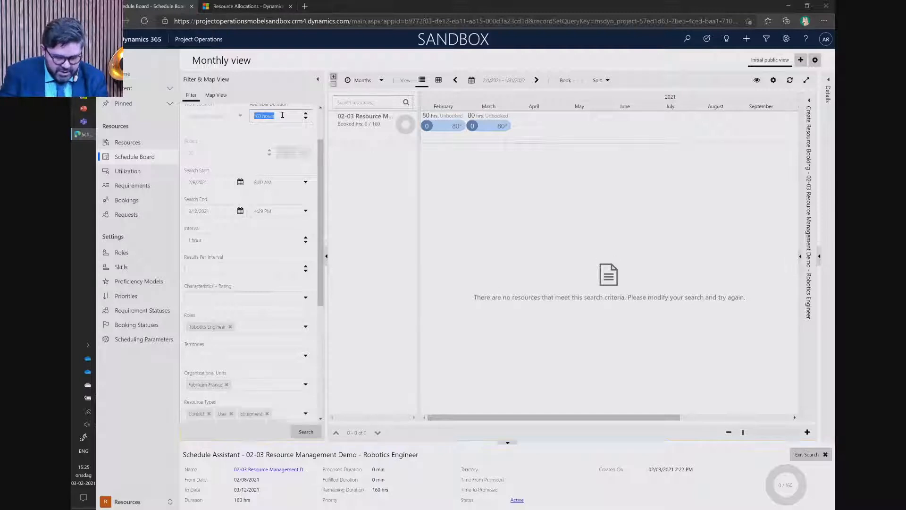
pyautogui.write('1')
# Remove the Robotics Engineer role and the Fabrikam France organizational unit from the filter, and rerun the availability search
pyautogui.scroll(-2, 275, 229)
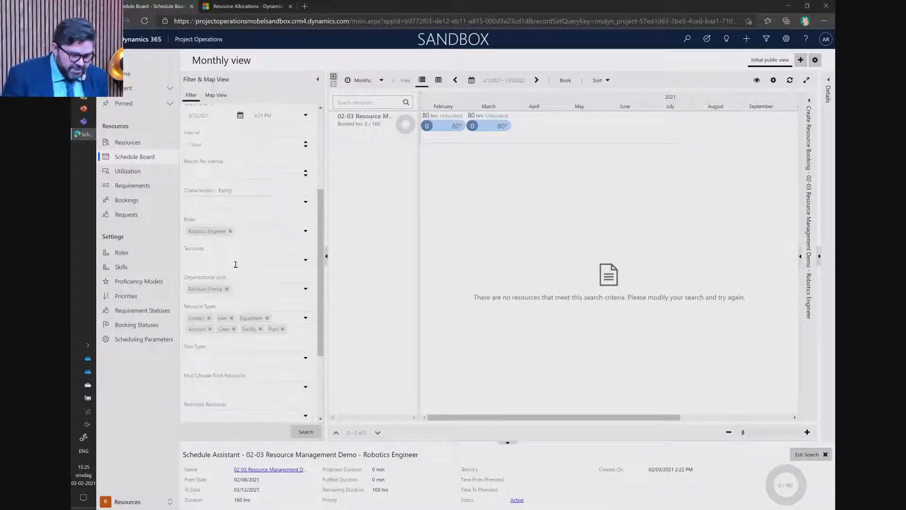
pyautogui.click(230, 232)
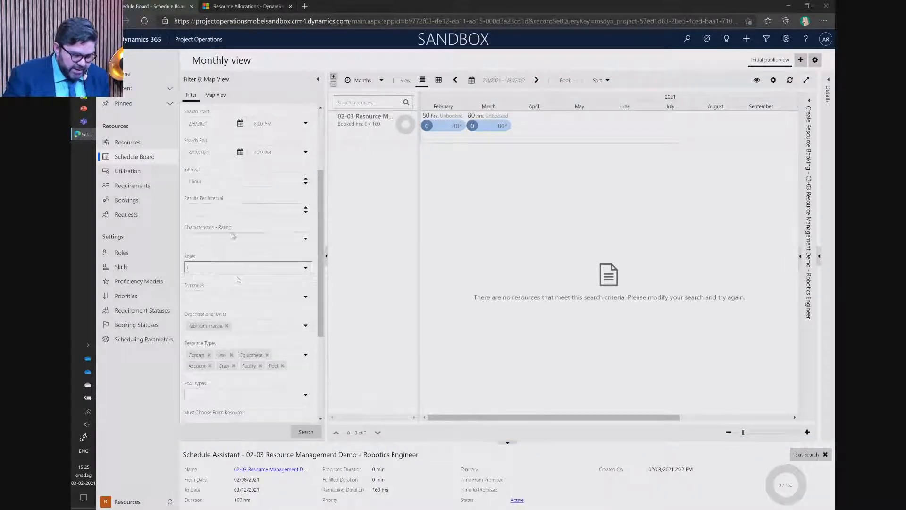
pyautogui.click(227, 326)
pyautogui.click(306, 432)
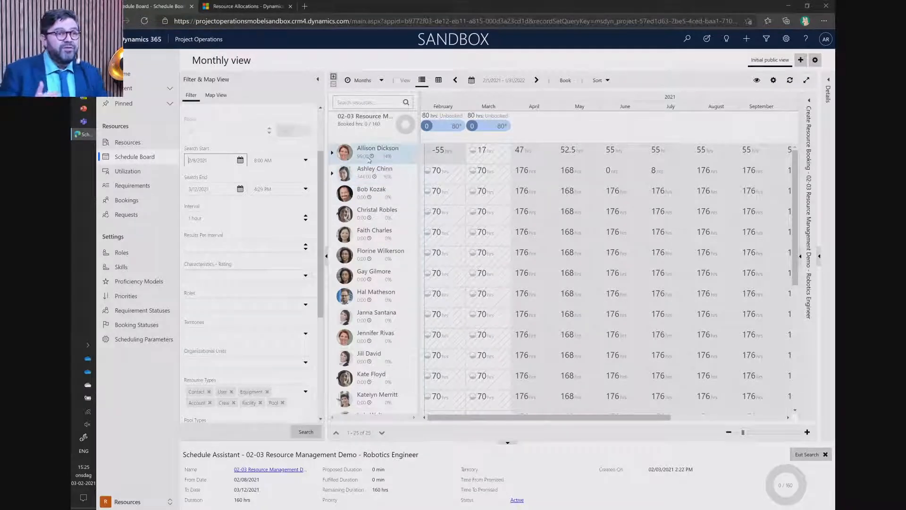
# Examine the first matching resource's bookings and the second resource's skills and roles card
pyautogui.click(332, 153)
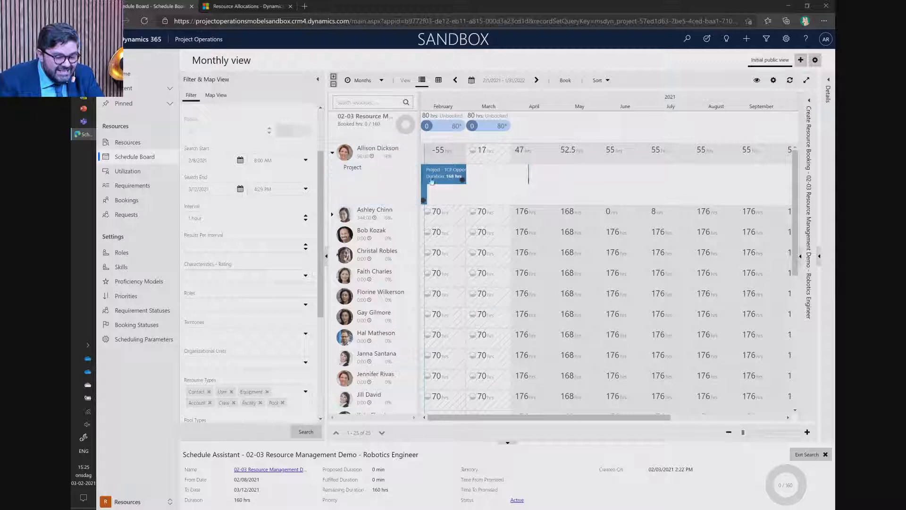
pyautogui.click(332, 153)
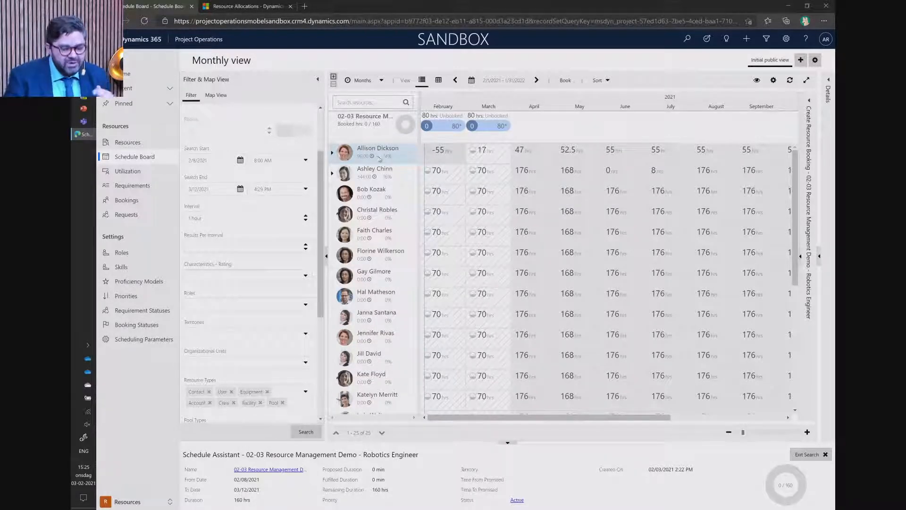
pyautogui.moveTo(410, 182)
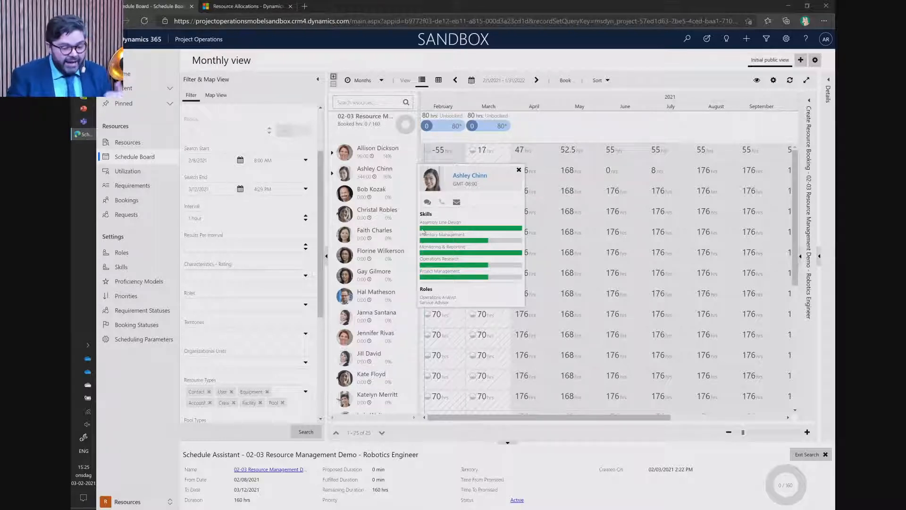
pyautogui.click(519, 170)
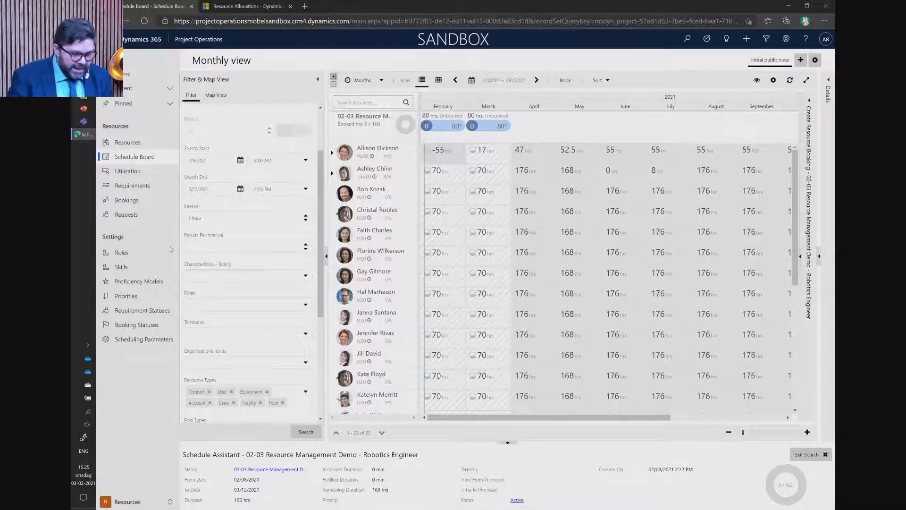
# Open the 02-03 Resource Management Demo project from the active resource requests and review its team members' request statuses
pyautogui.click(134, 219)
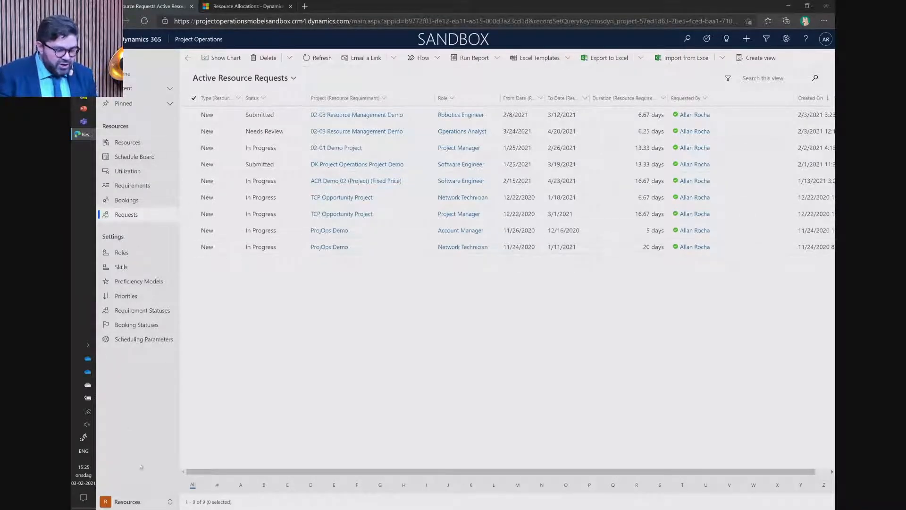
pyautogui.click(367, 118)
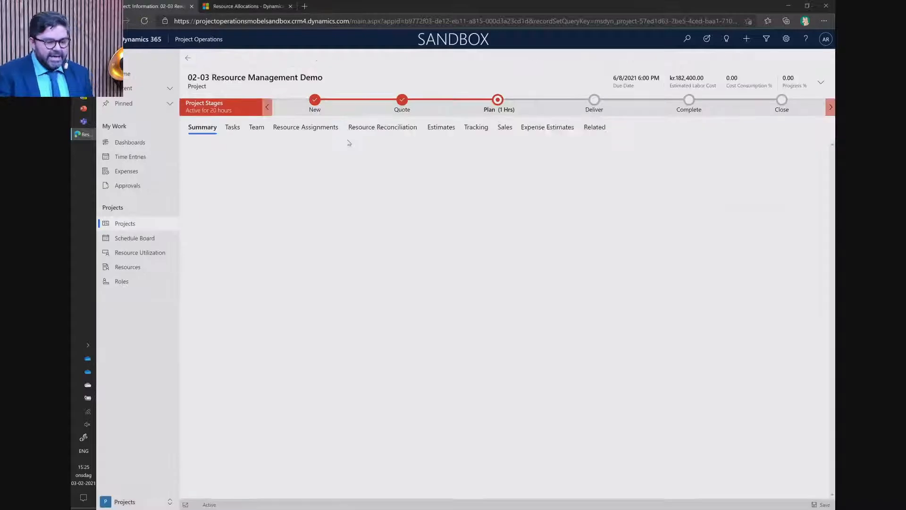
pyautogui.click(257, 128)
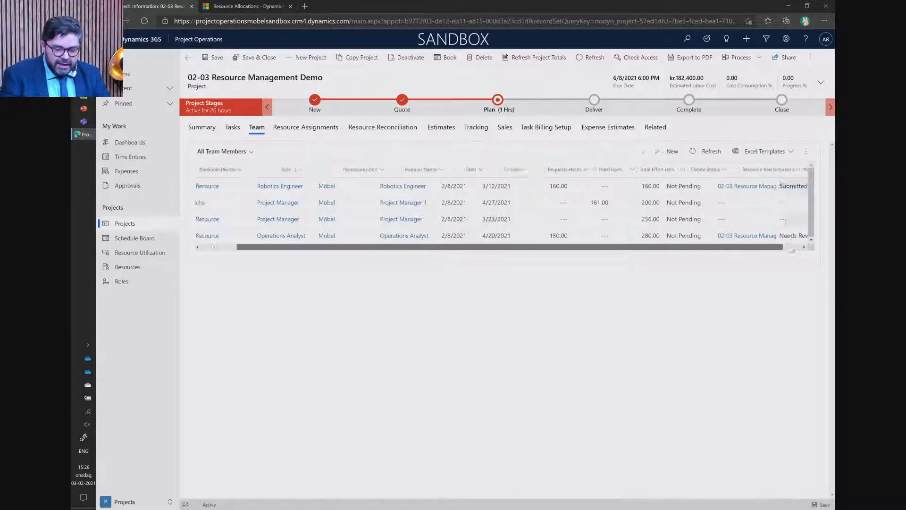
pyautogui.hscroll(3, 739, 248)
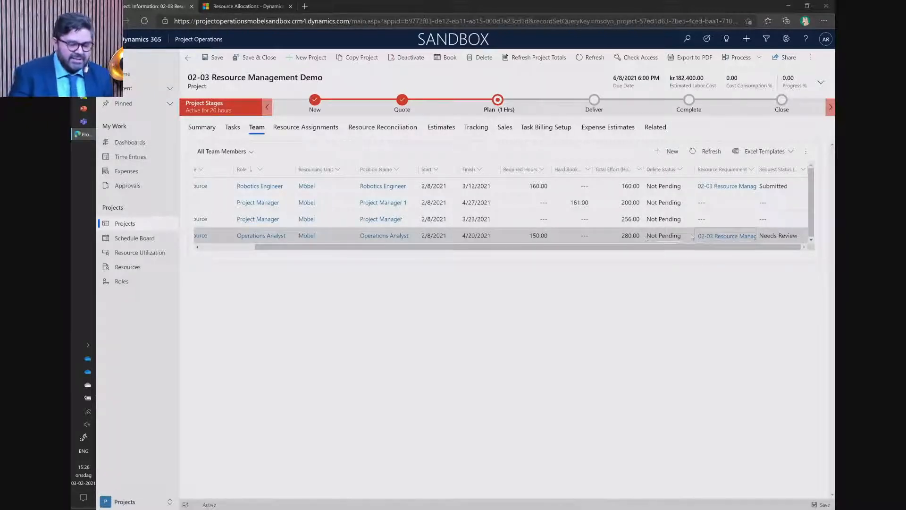
# Open the Operations Analyst team member's resource requirement and show its proposed resources by month
pyautogui.click(727, 236)
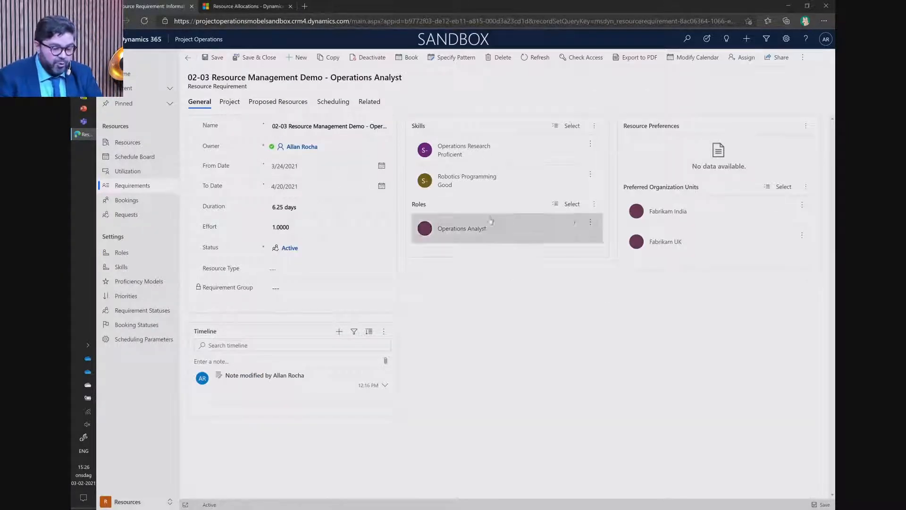
pyautogui.click(283, 102)
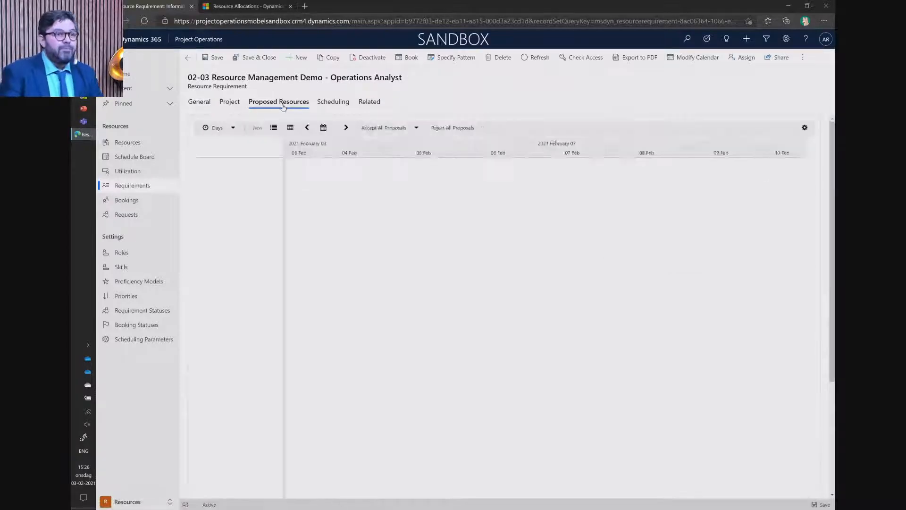
pyautogui.click(218, 128)
pyautogui.click(238, 183)
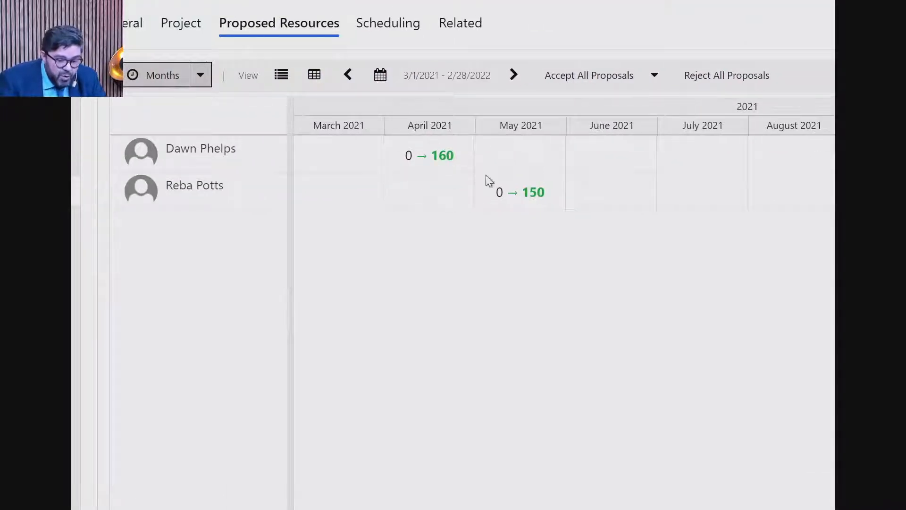
# Accept the first proposed resource for the Operations Analyst requirement as a hard booking, and save and close the requirement
pyautogui.click(200, 158)
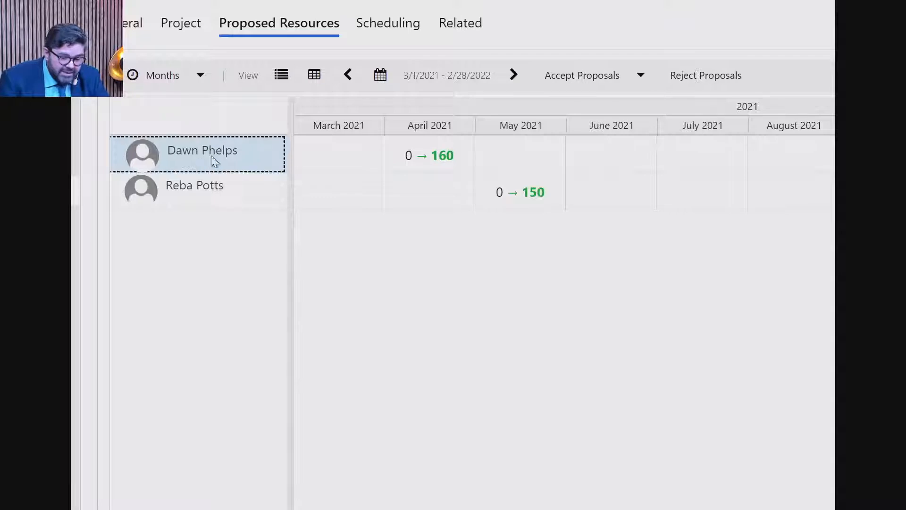
pyautogui.click(637, 81)
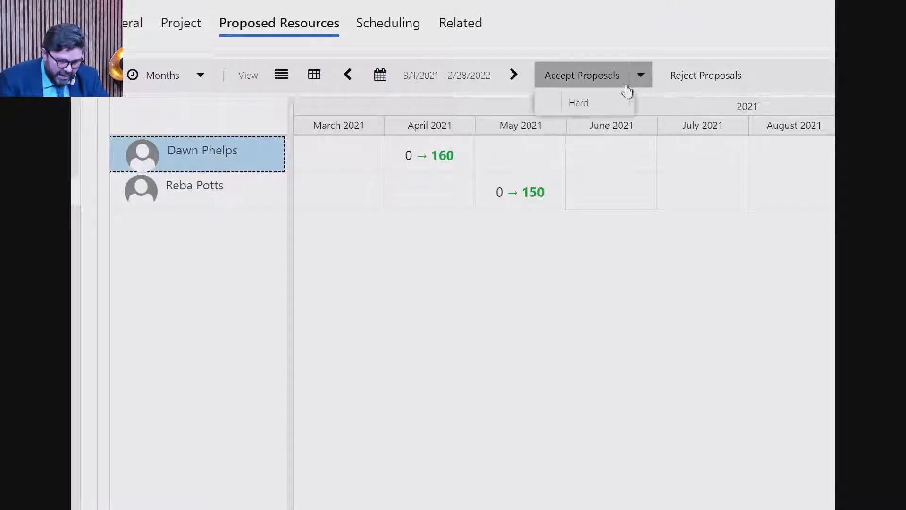
pyautogui.click(572, 104)
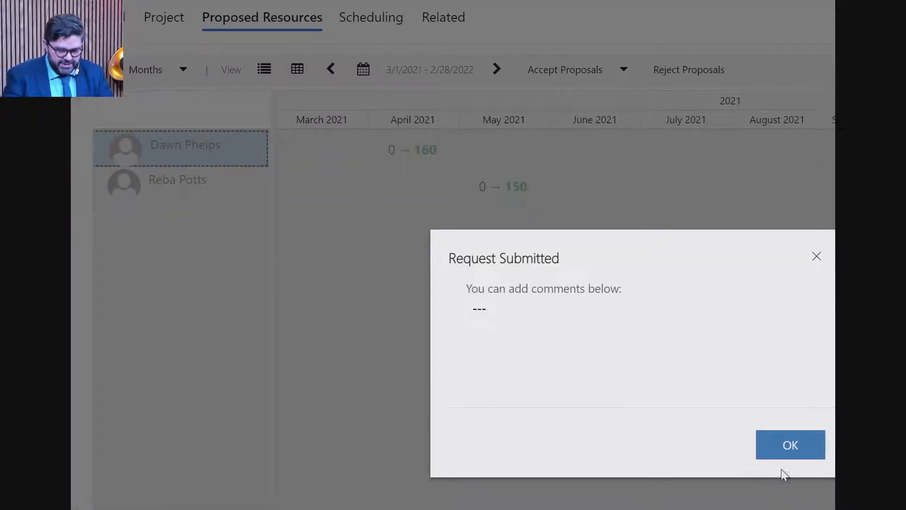
pyautogui.click(788, 446)
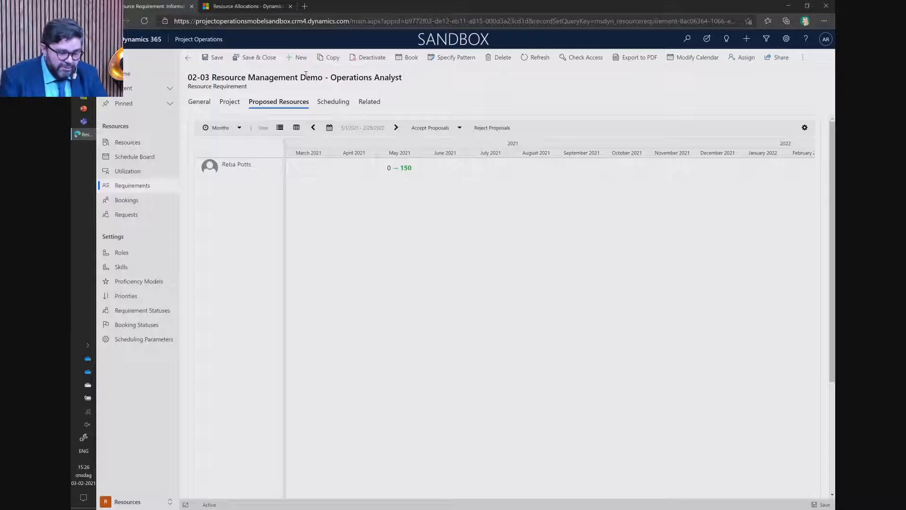
pyautogui.click(259, 57)
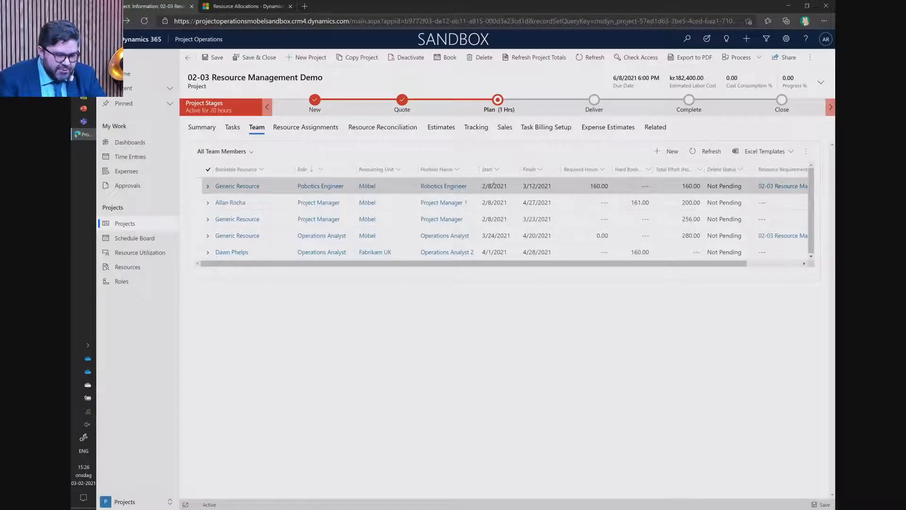
# Show the 02-03 Resource Management Demo project's resource reconciliation with a Month timescale
pyautogui.click(398, 133)
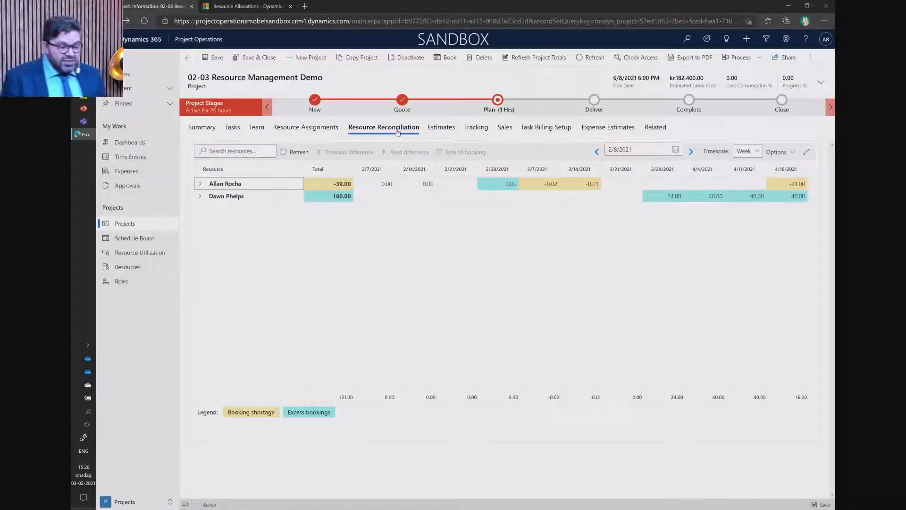
pyautogui.click(746, 151)
pyautogui.click(743, 194)
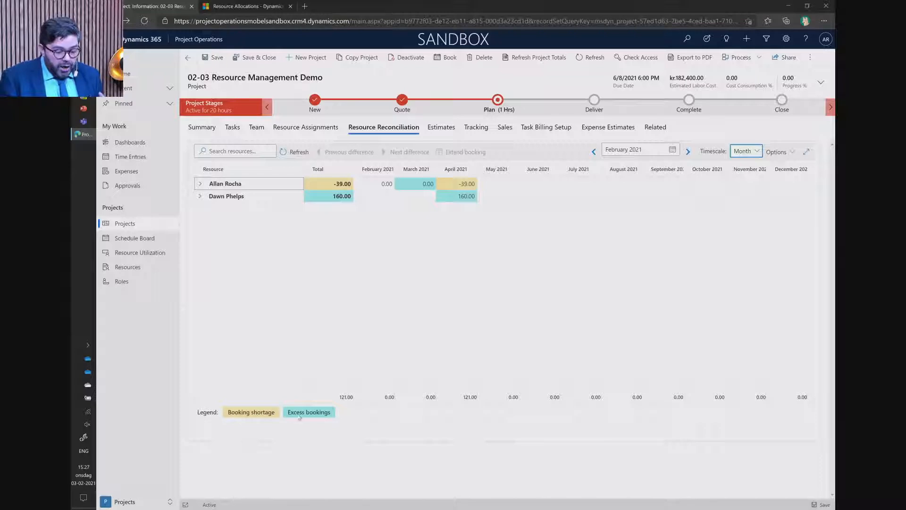
# Expand both resources in the reconciliation and examine their booked and assigned hours, down to the first resource's individual tasks
pyautogui.click(199, 196)
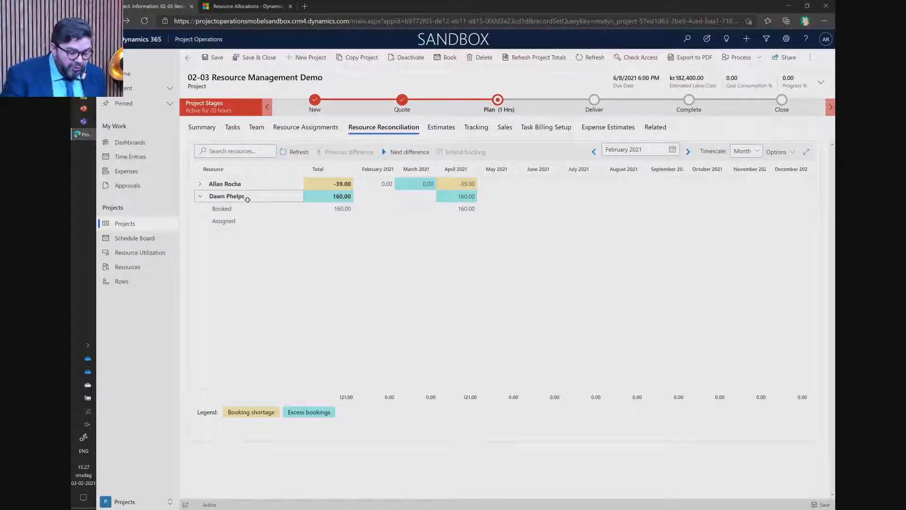
pyautogui.click(200, 185)
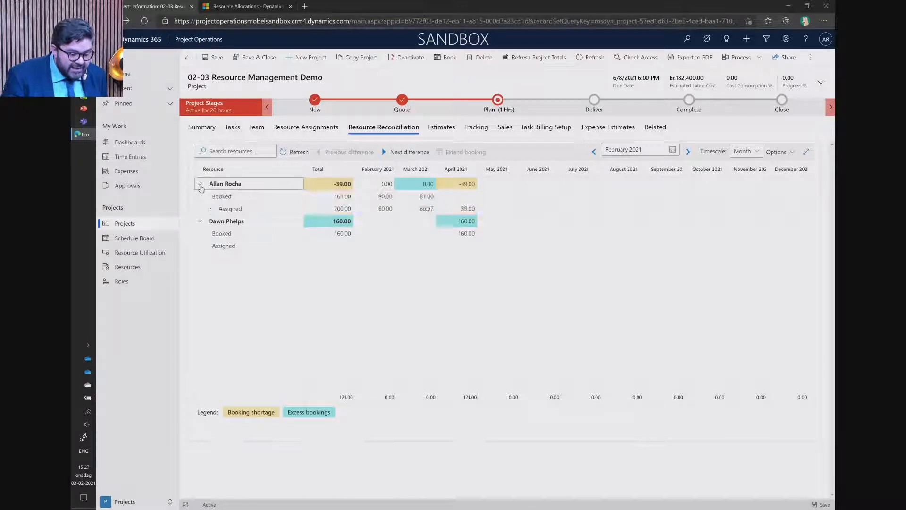
pyautogui.click(210, 209)
pyautogui.moveTo(341, 220); pyautogui.dragTo(339, 235)
pyautogui.click(270, 225)
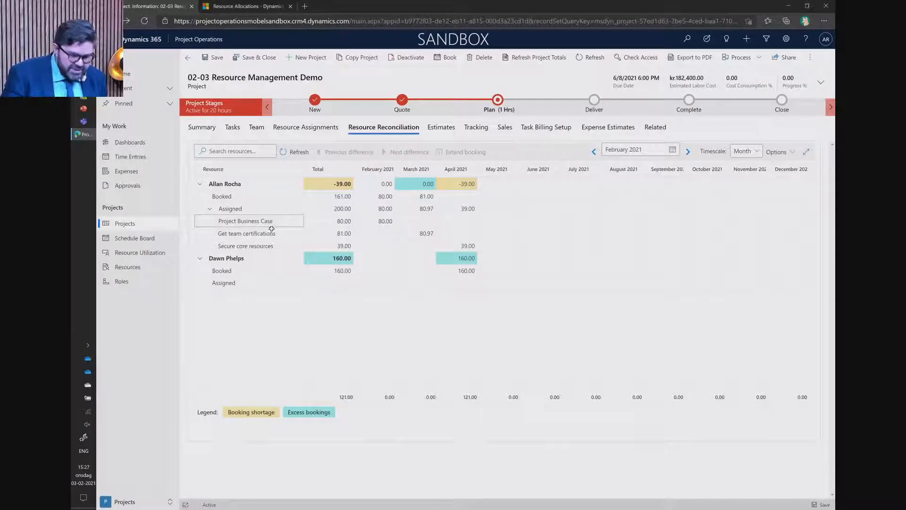
pyautogui.click(275, 240)
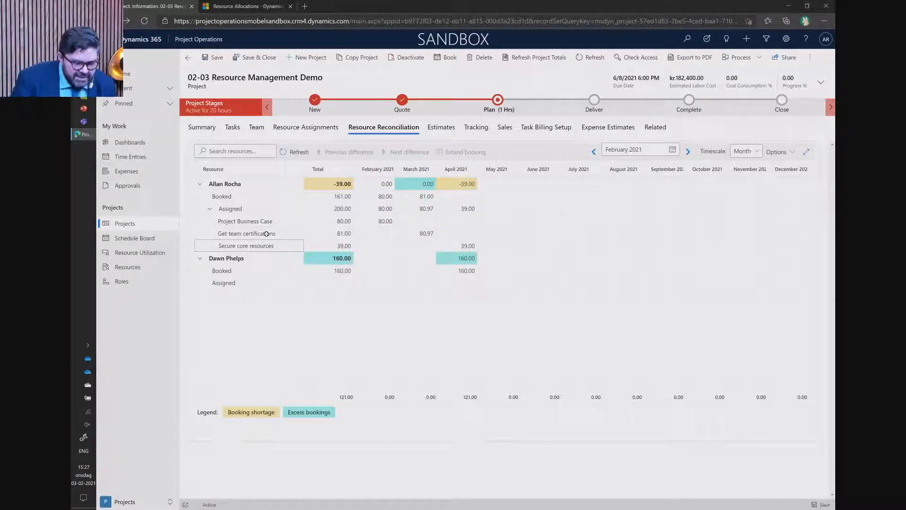
# Extend the first resource's booking for April 2021 by 39 hours to cover the booking shortage
pyautogui.click(457, 185)
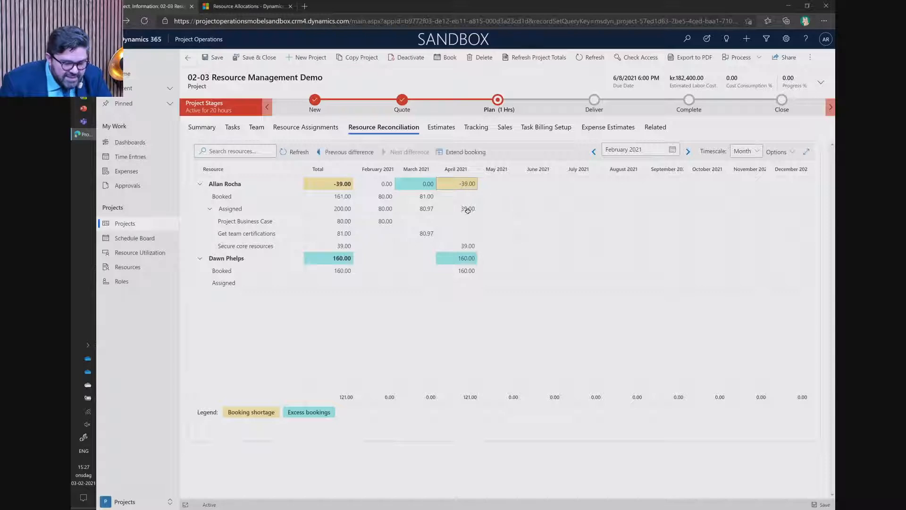
pyautogui.moveTo(420, 199); pyautogui.dragTo(383, 196)
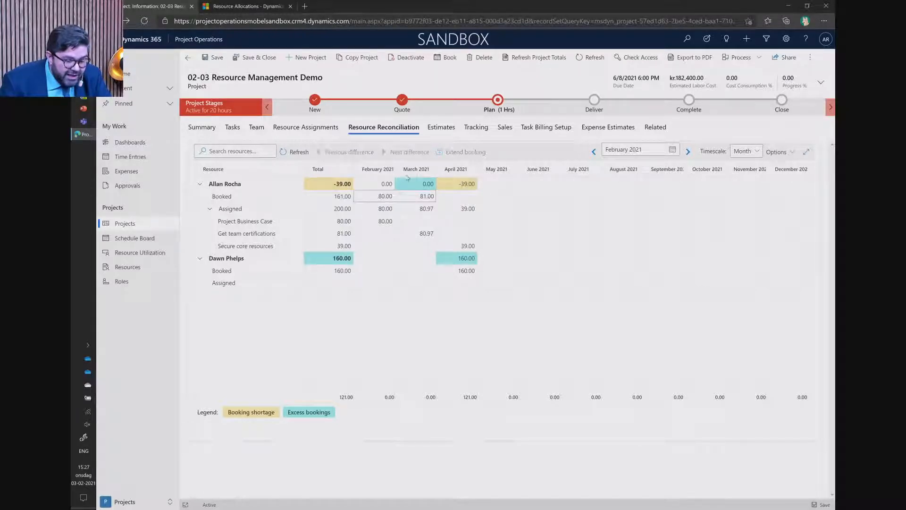
pyautogui.click(461, 194)
pyautogui.click(465, 153)
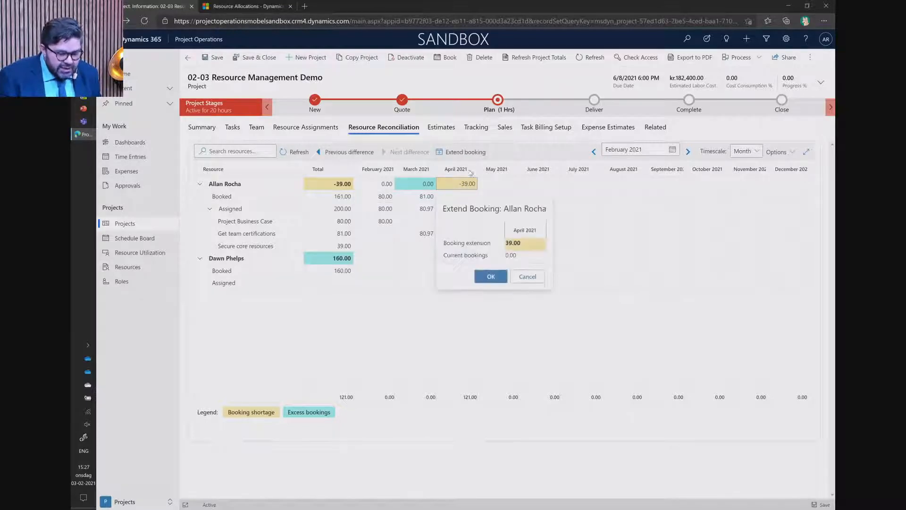
pyautogui.click(489, 277)
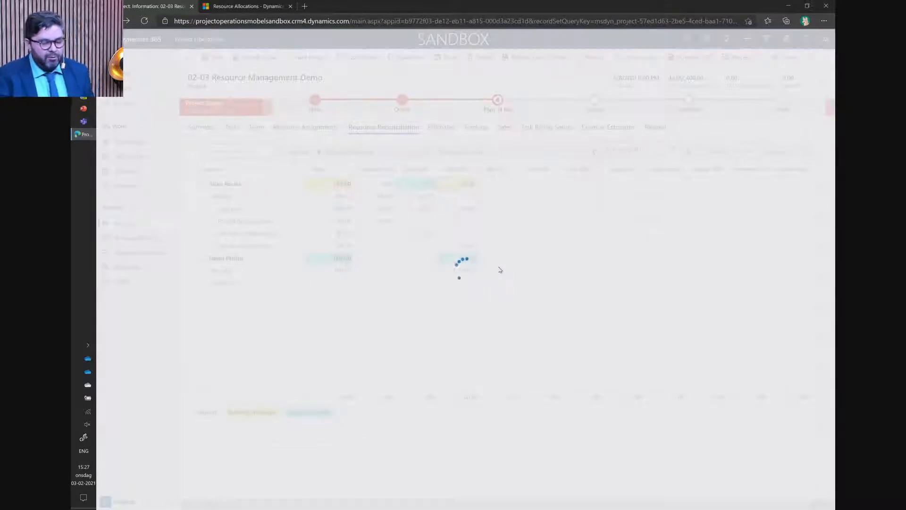
pyautogui.moveTo(457, 187); pyautogui.dragTo(339, 188)
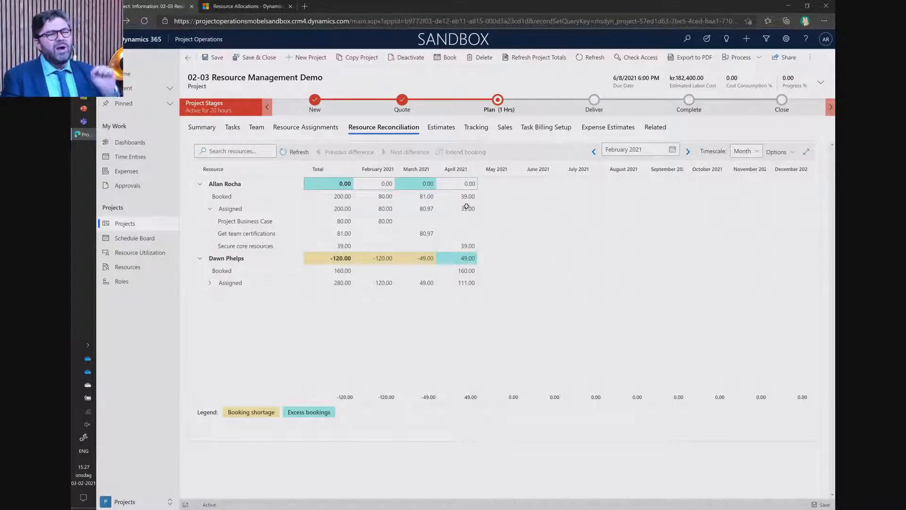
# Open the Resource Overview dashboard and examine its key influencers and the second listed resource's capacity, booked and actual figures
pyautogui.click(153, 146)
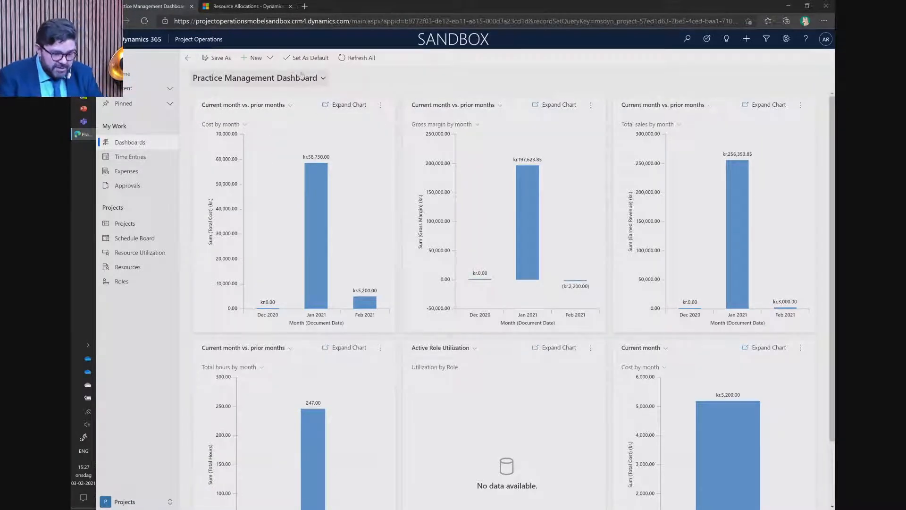
pyautogui.click(311, 83)
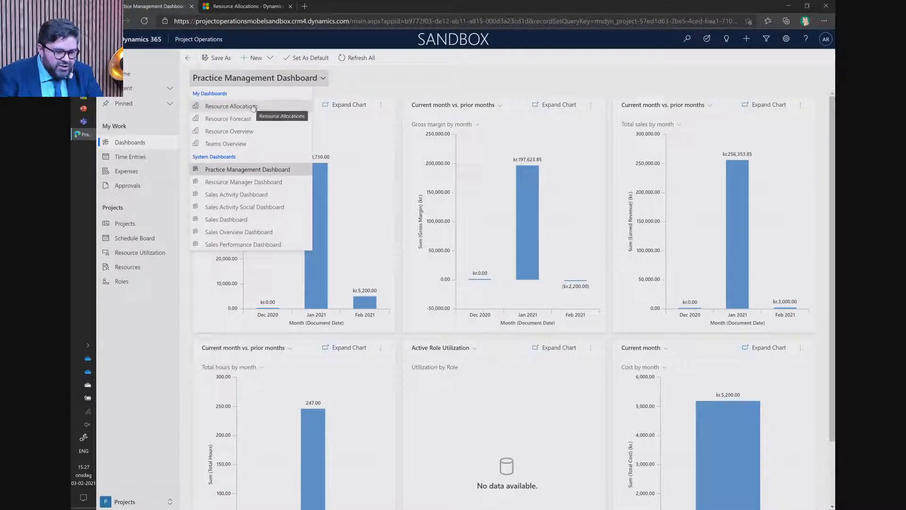
pyautogui.click(251, 132)
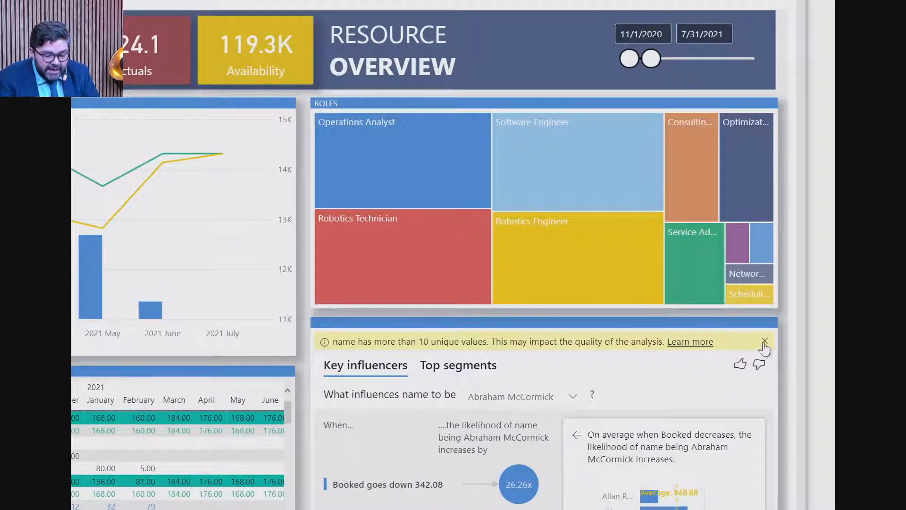
pyautogui.click(765, 340)
pyautogui.scroll(-3, 473, 481)
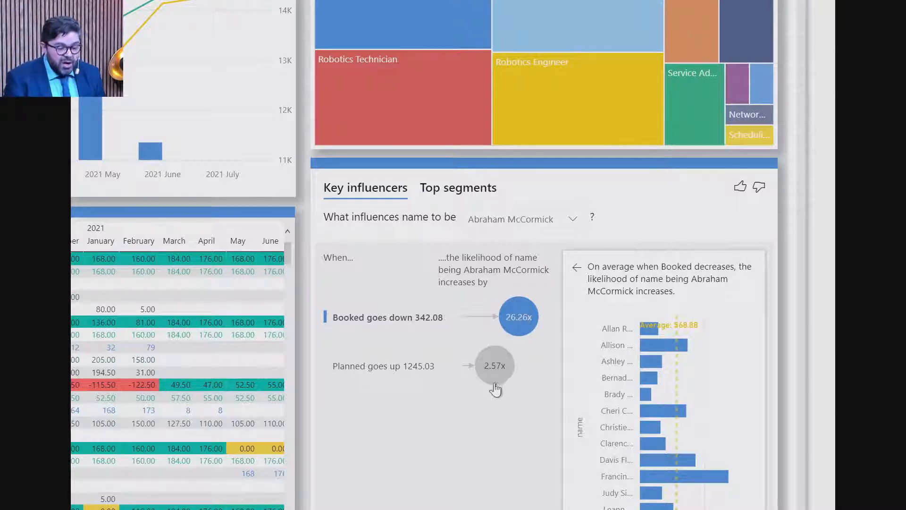
pyautogui.moveTo(498, 366)
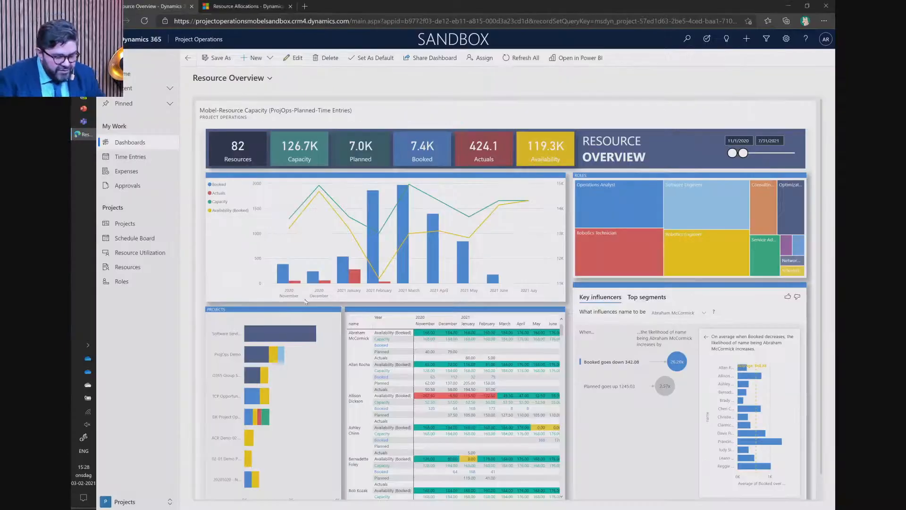
pyautogui.click(364, 380)
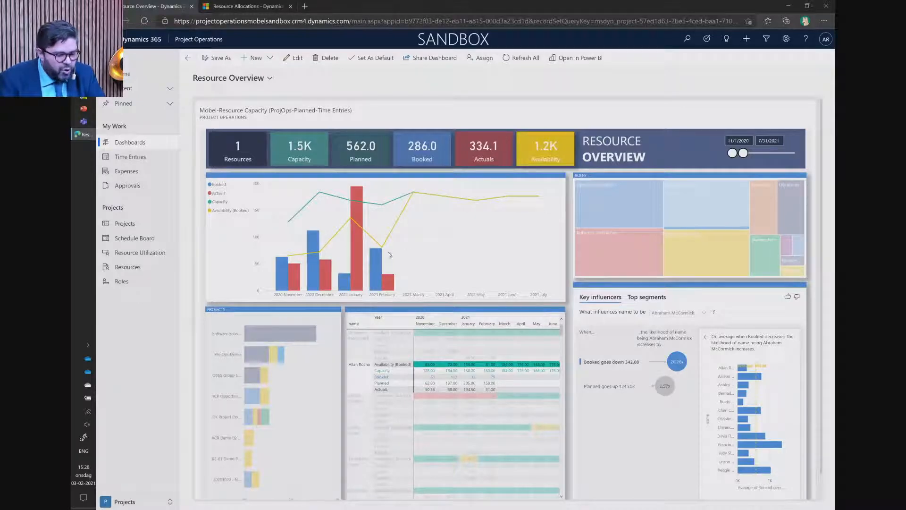
# Expand the dashboard to the full Power BI report and compare the Resources Forecast page with and without the Hard booking filter
pyautogui.click(495, 123)
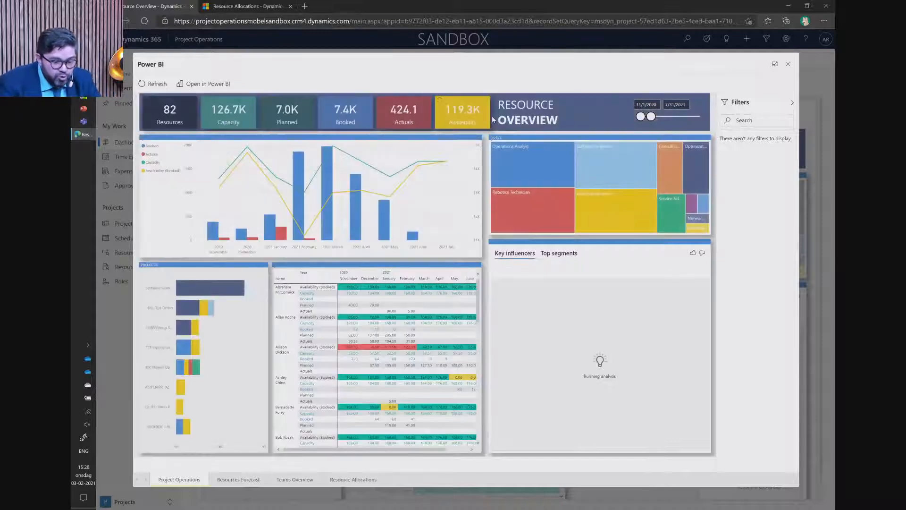
pyautogui.click(238, 480)
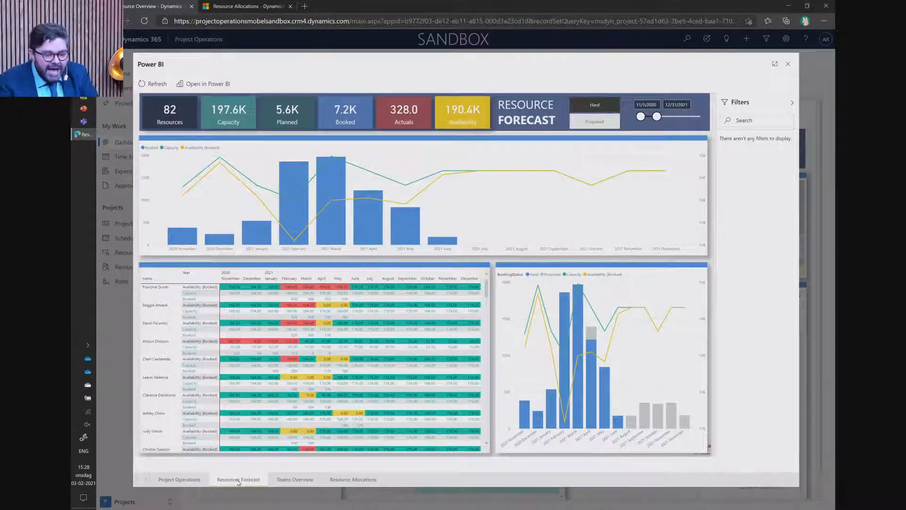
pyautogui.click(593, 111)
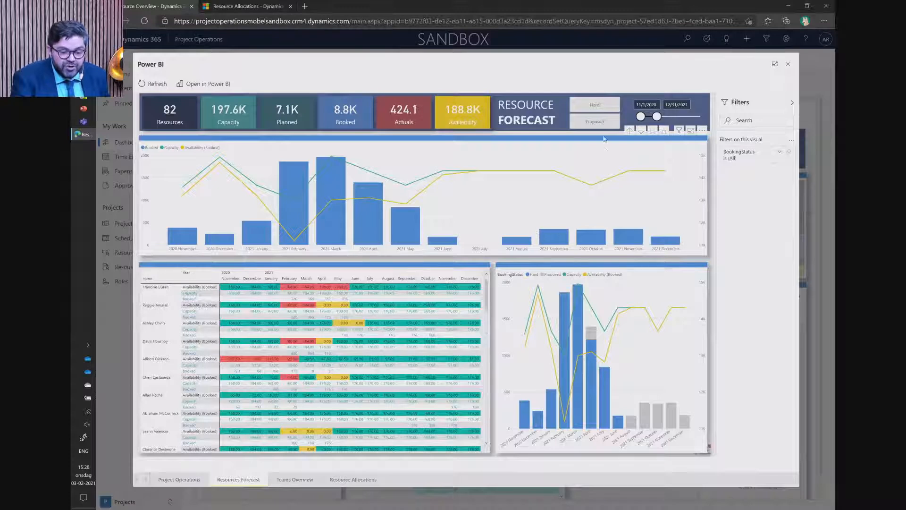
pyautogui.click(596, 107)
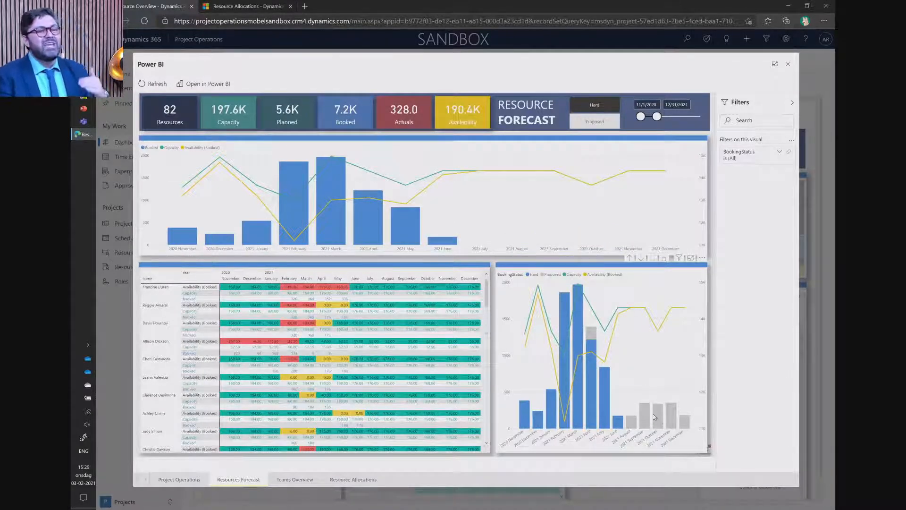
pyautogui.moveTo(655, 417)
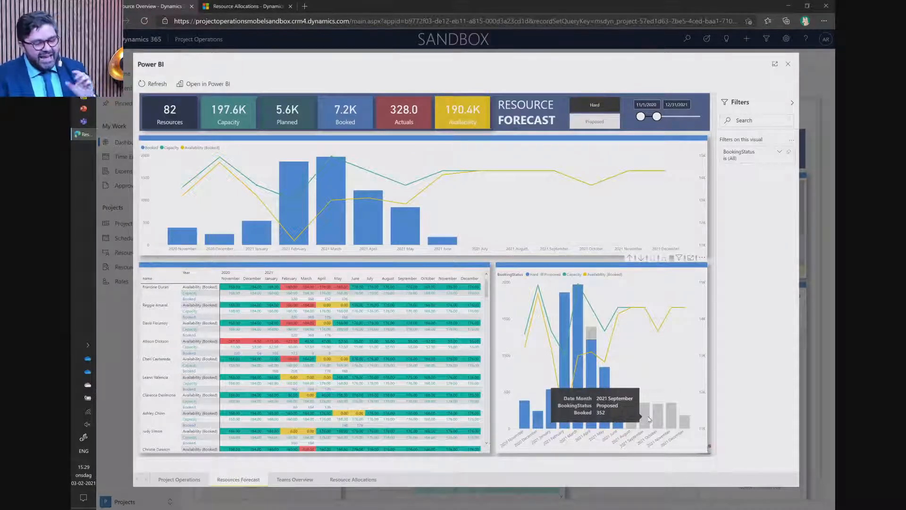
# Show the Teams Overview page and break availability down by several roles, ending with one overbooked Optimization Specialist
pyautogui.click(295, 479)
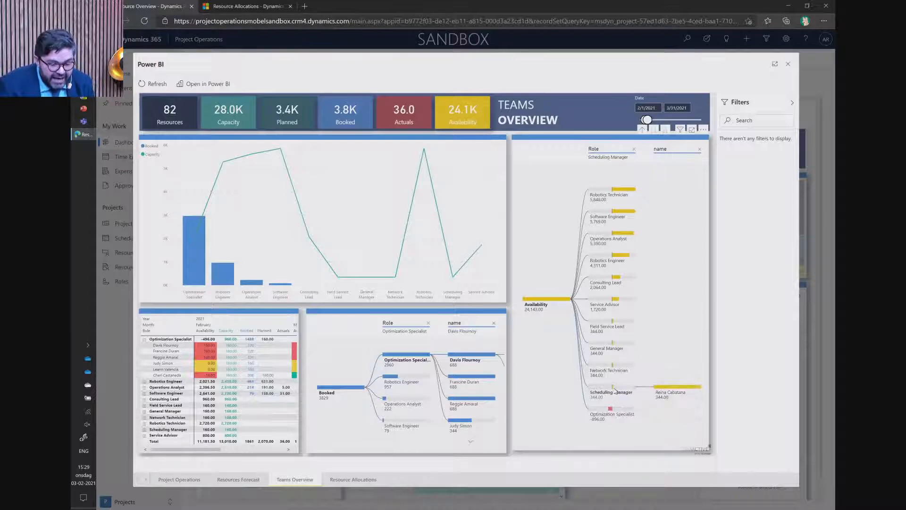
pyautogui.click(610, 371)
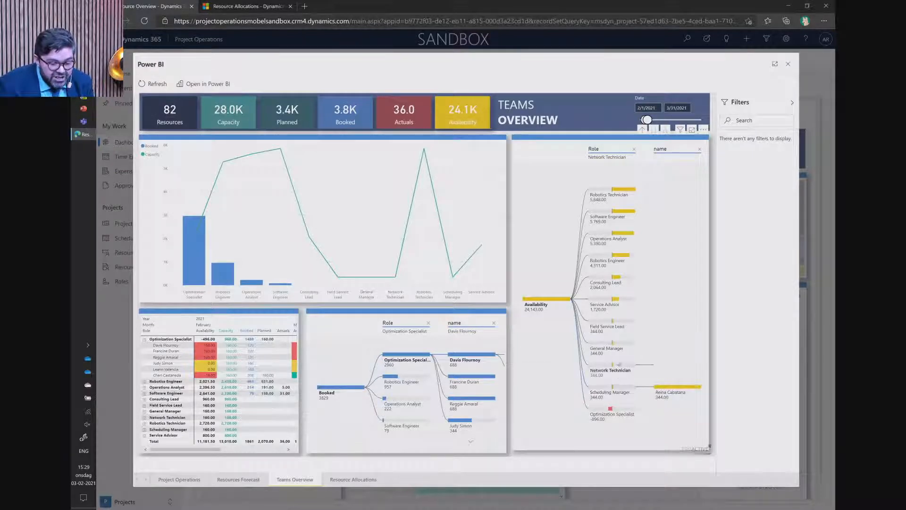
pyautogui.click(616, 301)
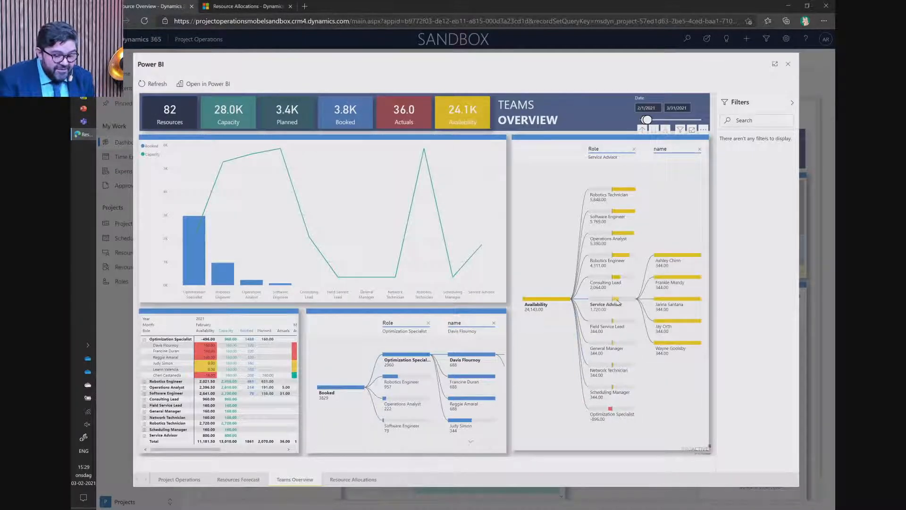
pyautogui.click(618, 414)
pyautogui.click(675, 377)
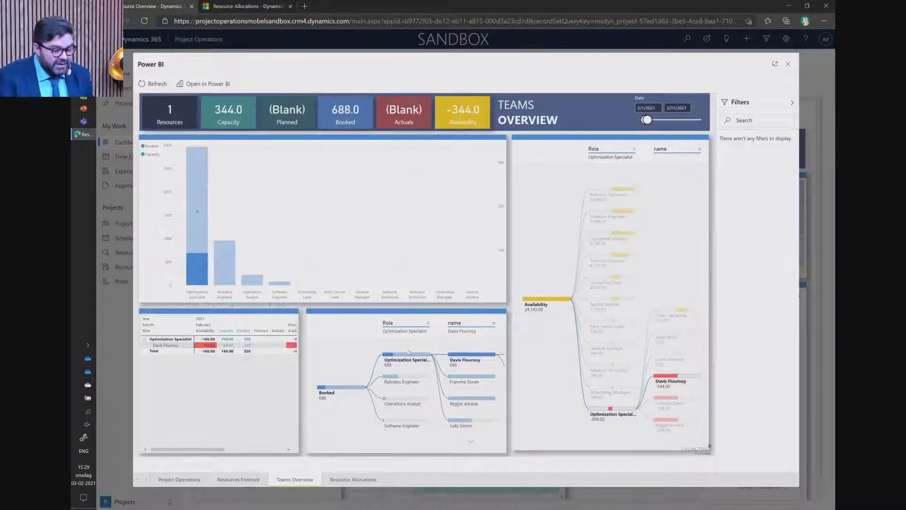
# Show the Resource Allocations page and expand the second listed resource to examine booked, planned and actual hours per project
pyautogui.moveTo(429, 443); pyautogui.dragTo(345, 441)
pyautogui.moveTo(434, 368)
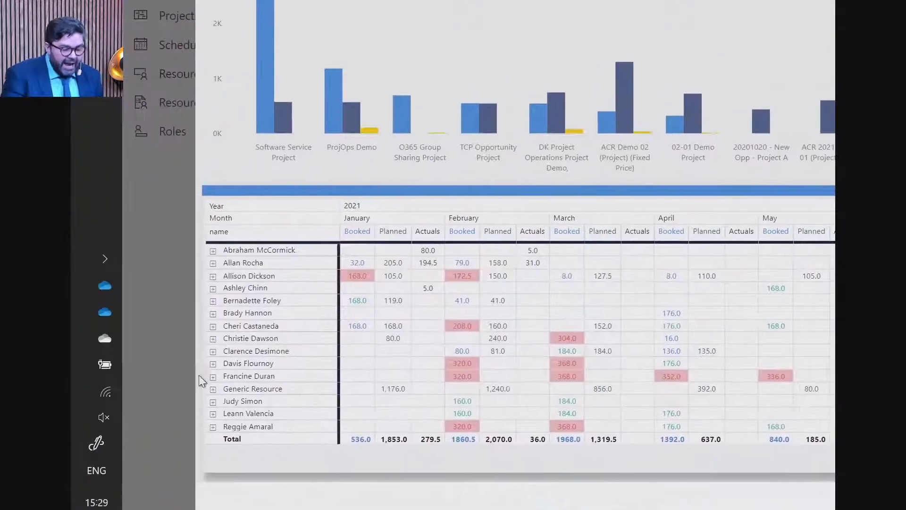
pyautogui.click(213, 264)
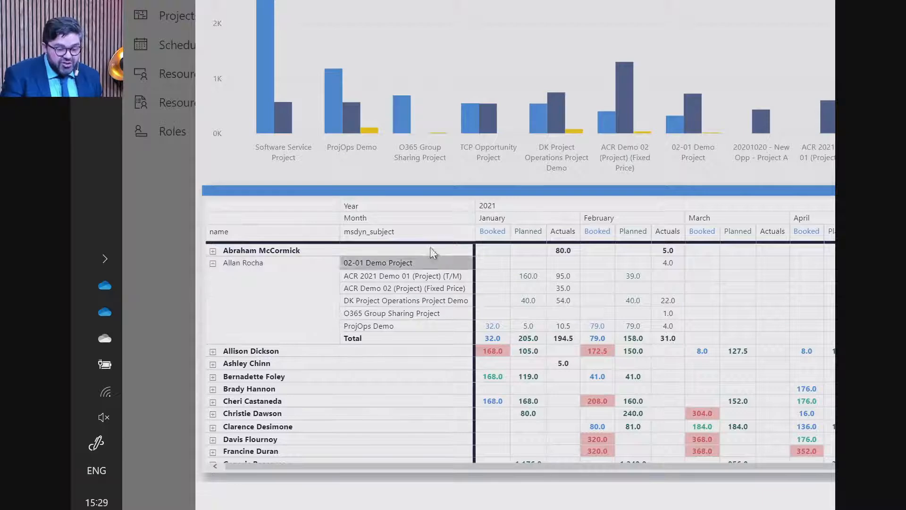
pyautogui.moveTo(559, 280)
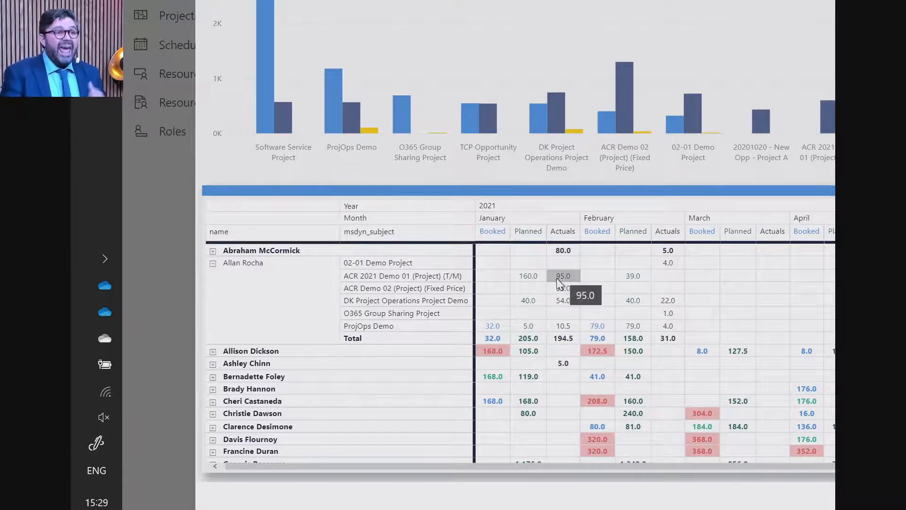